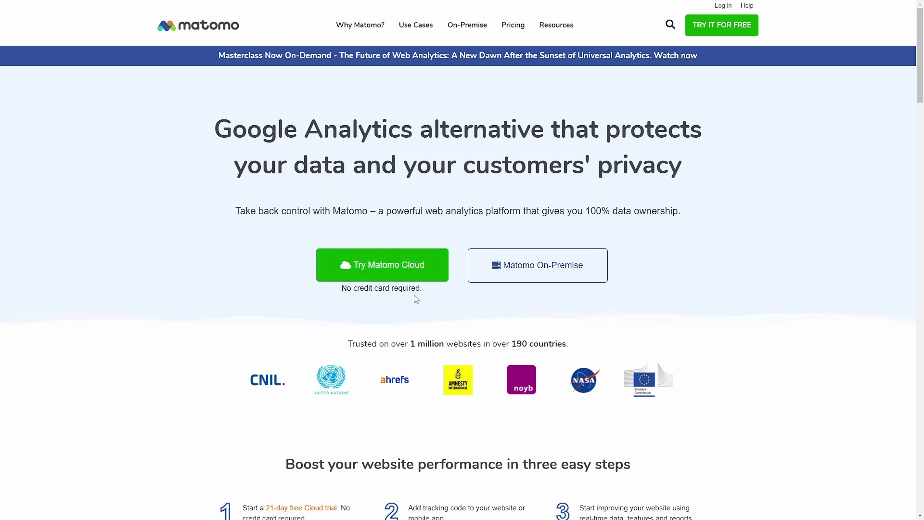
click(390, 271)
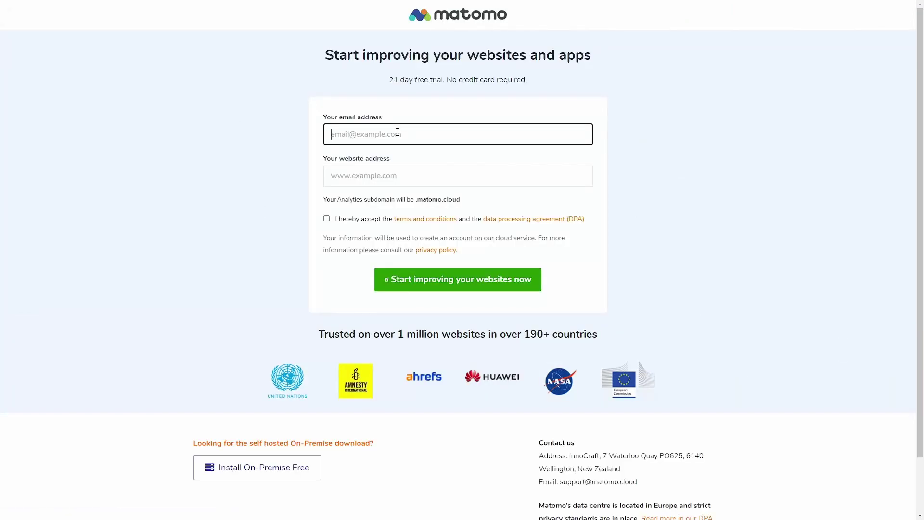
text(...)
click(412, 177)
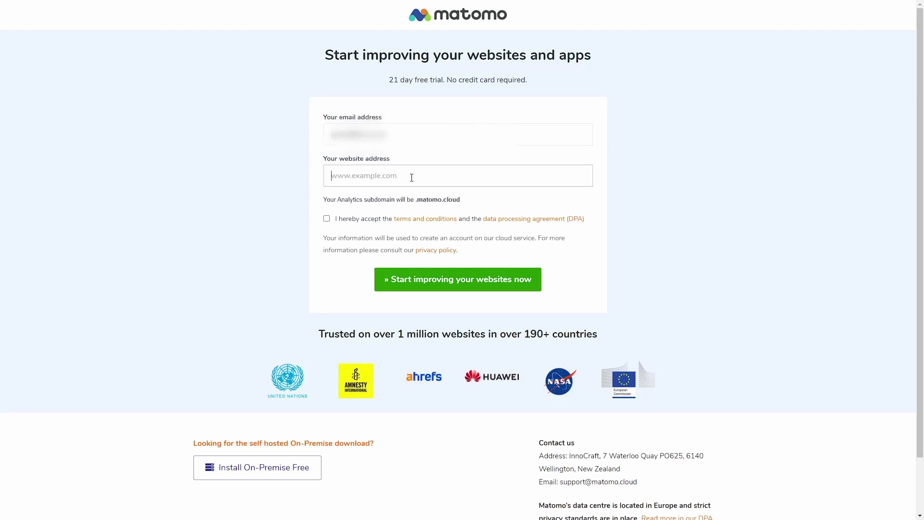
text(www)
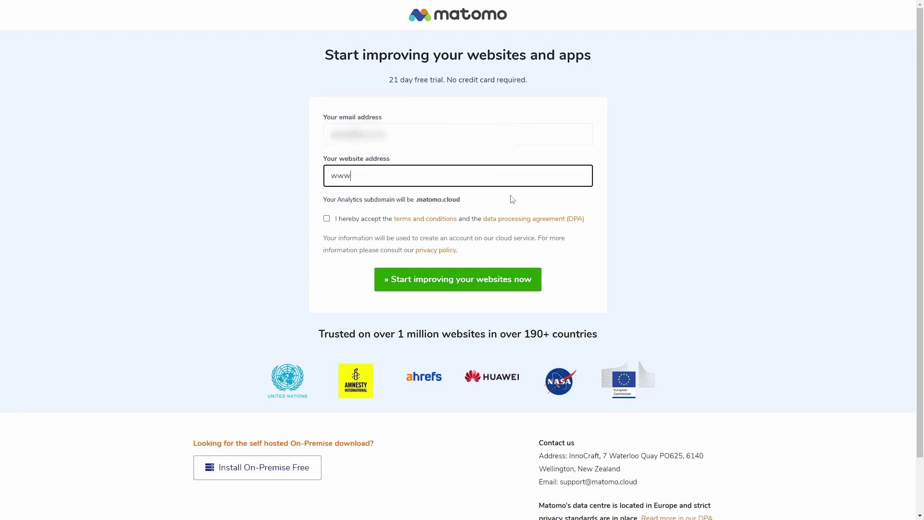
text(.trial21.com)
click(326, 218)
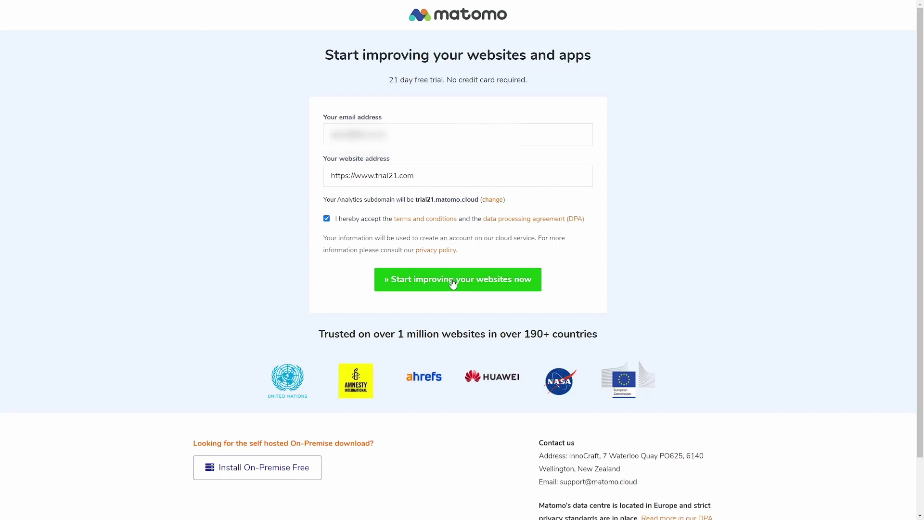
Change the analytics subdomain to trial21 and submit the trial sign-up.
drag(323, 200, 503, 201)
click(536, 202)
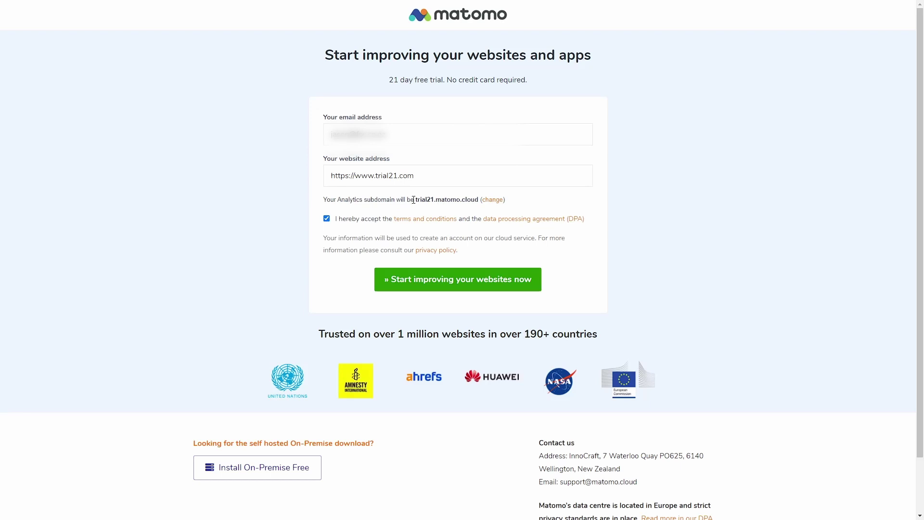
drag(414, 199, 480, 200)
click(547, 193)
click(496, 204)
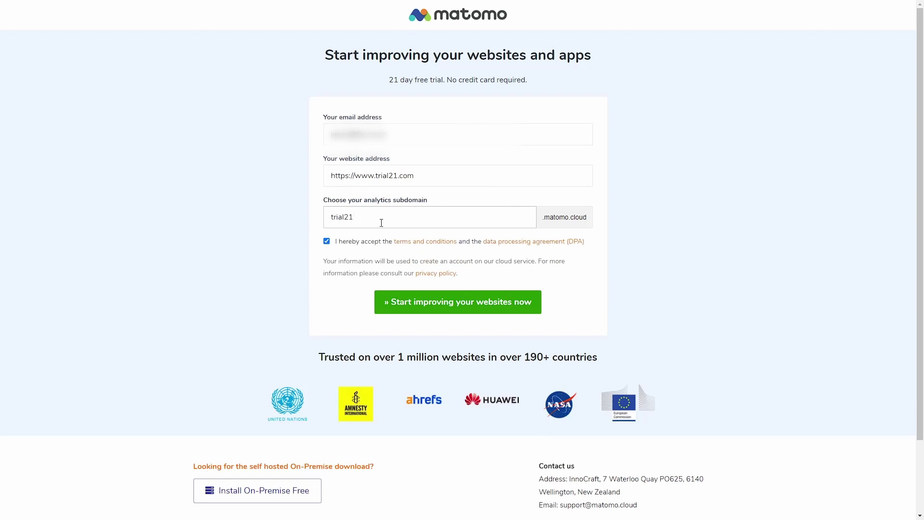
text(Srdfhdfgh)
drag(353, 217, 494, 219)
key(BackSpace)
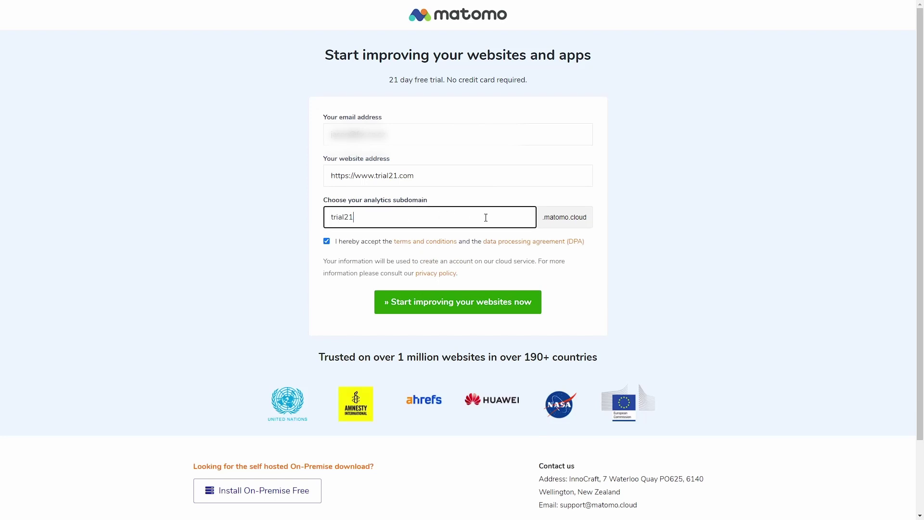
click(456, 311)
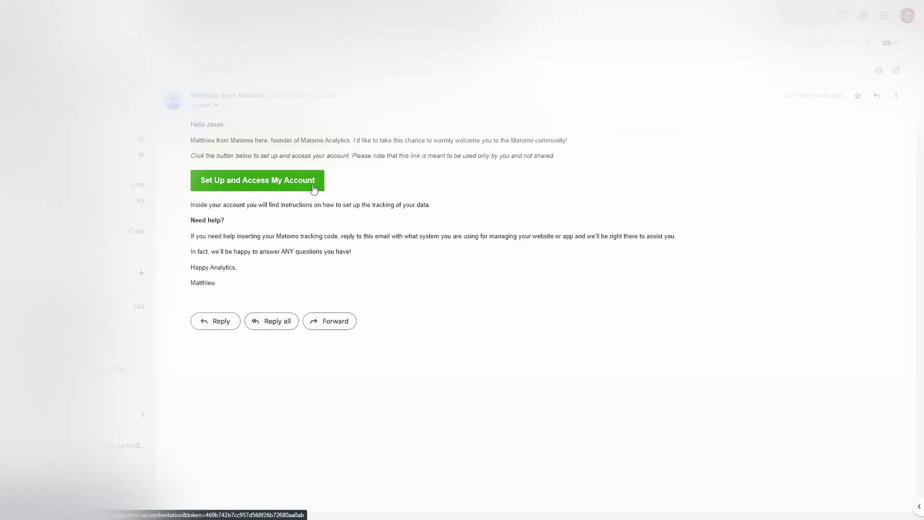
Follow the Set Up and Access My Account link in the Matomo welcome email.
click(261, 181)
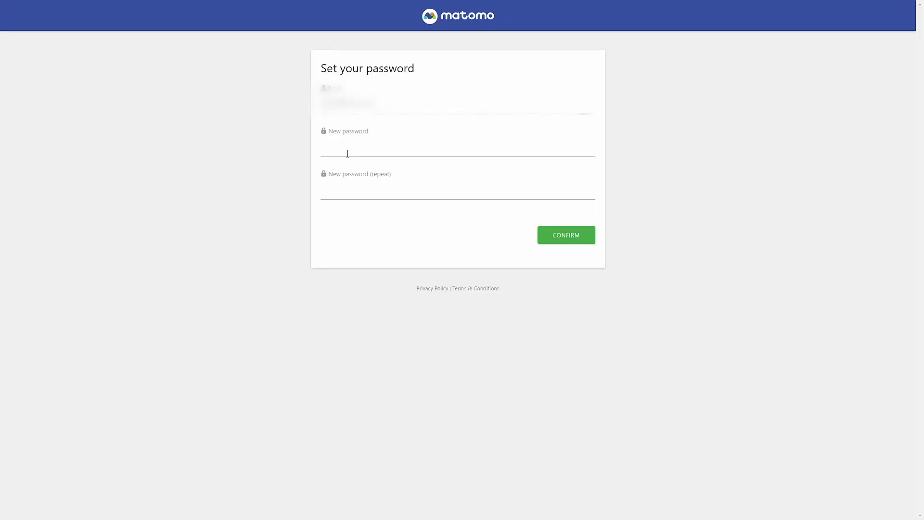
Enter the new account password in both fields and confirm it.
click(348, 153)
text(********)
key(Tab)
text(********)
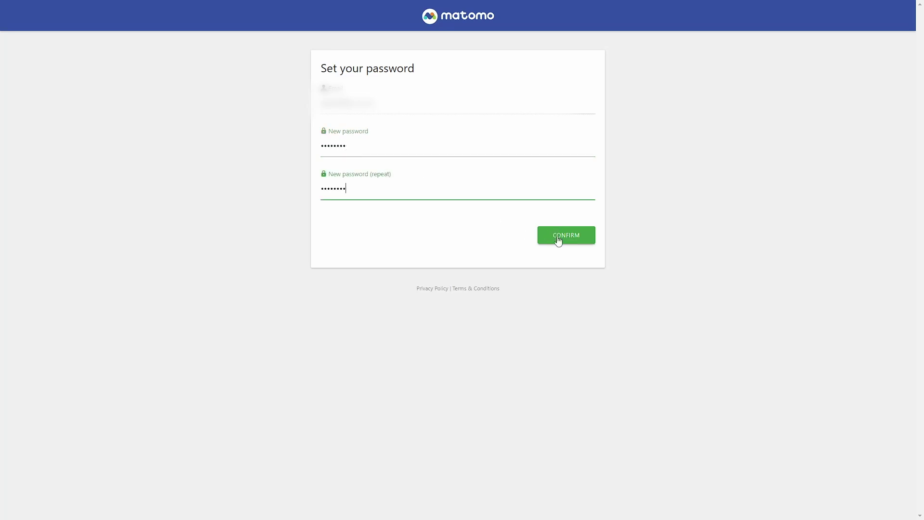
click(559, 241)
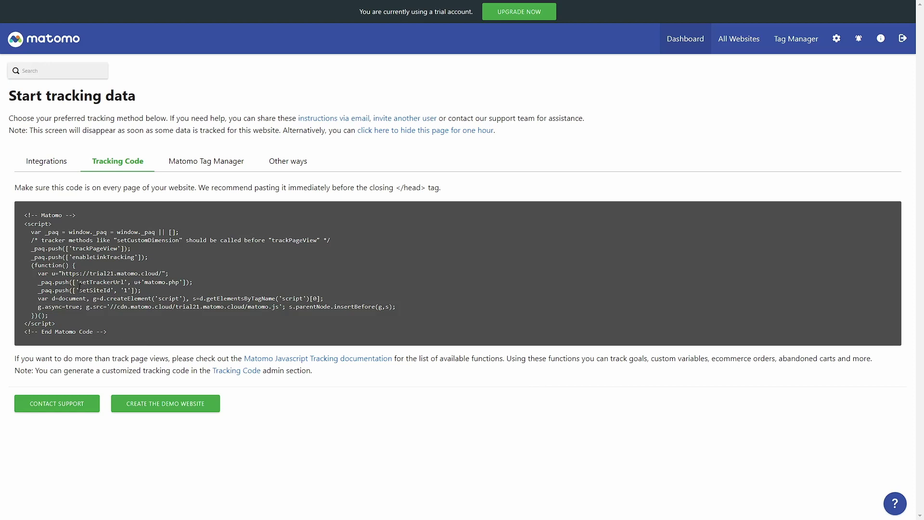
Compare the JavaScript tracking code with the Tag Manager container code, then view Other ways.
drag(22, 214, 126, 333)
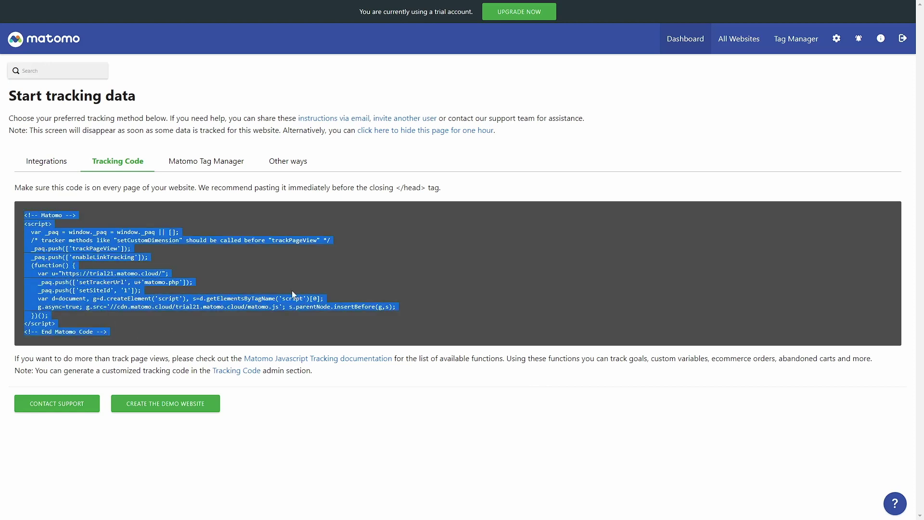
click(199, 163)
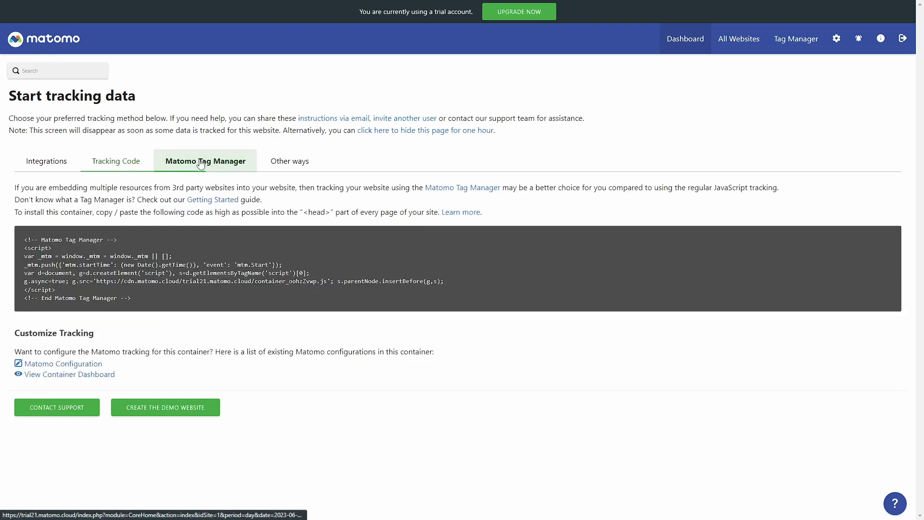
drag(24, 241, 144, 302)
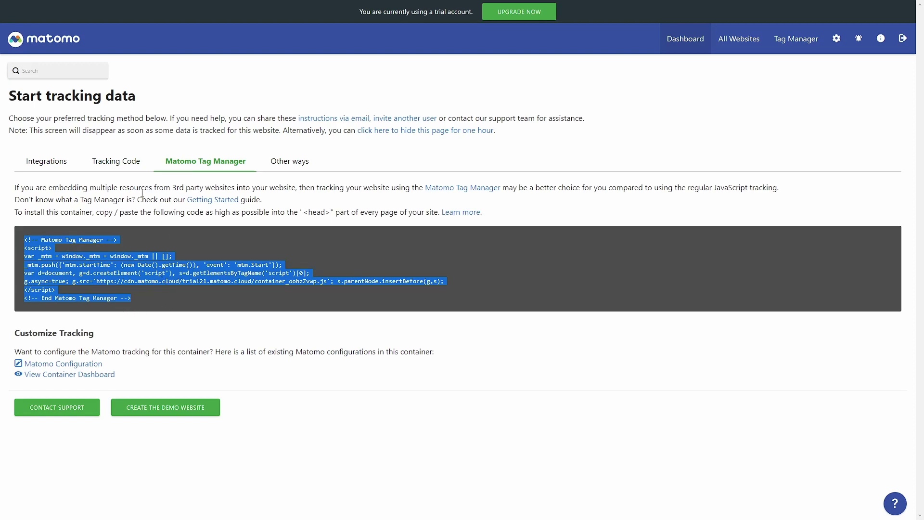
click(112, 166)
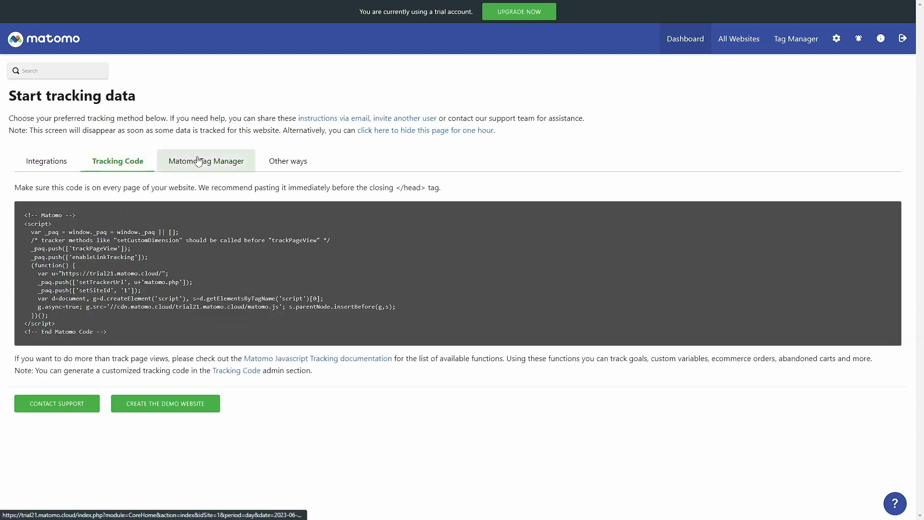
click(185, 160)
click(119, 164)
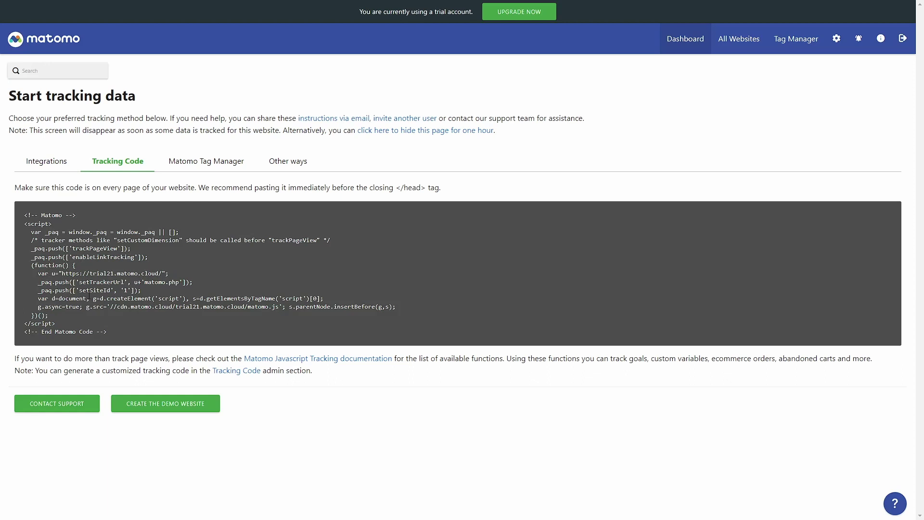
click(210, 165)
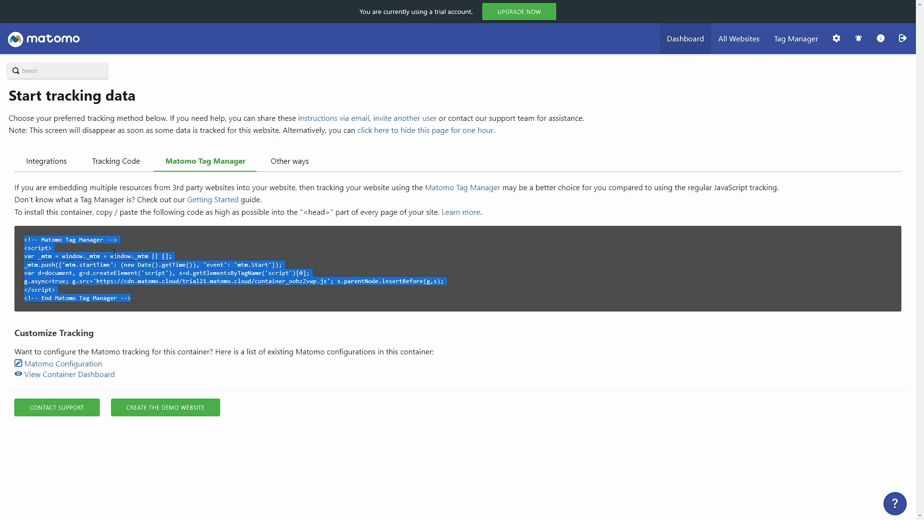
click(130, 165)
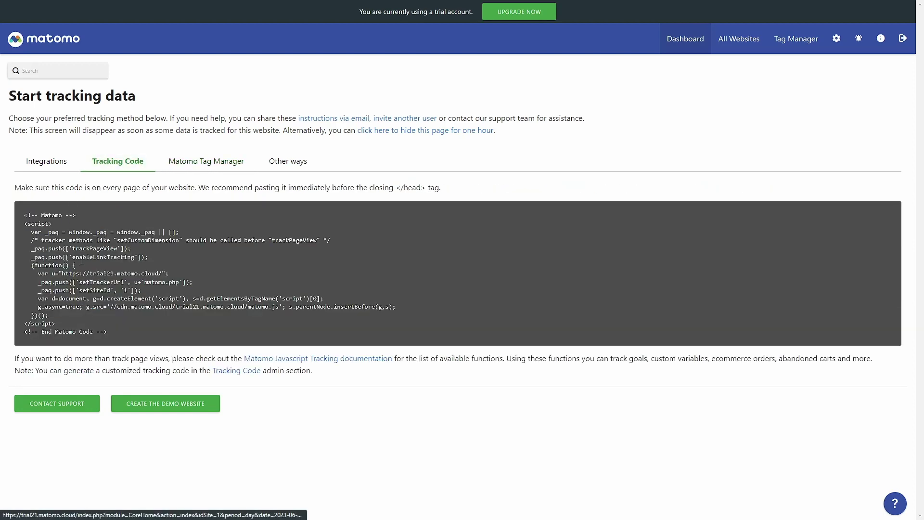
click(187, 165)
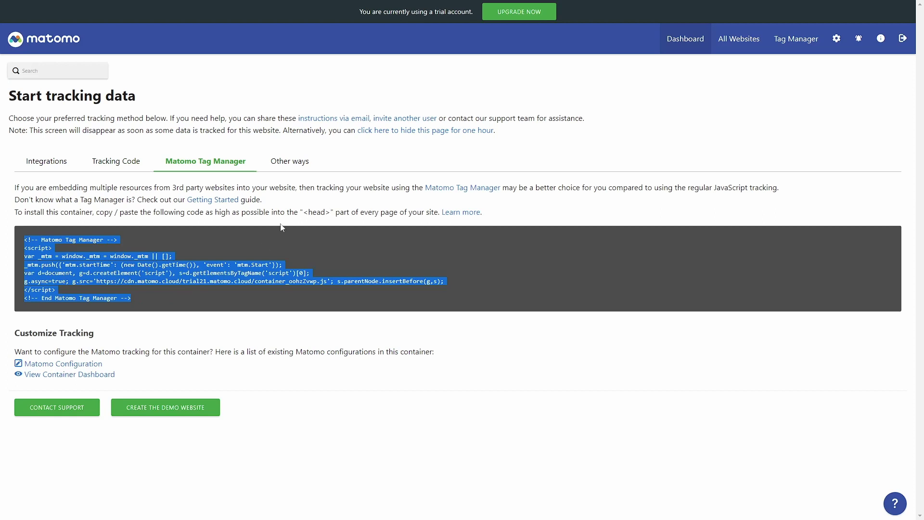
click(294, 169)
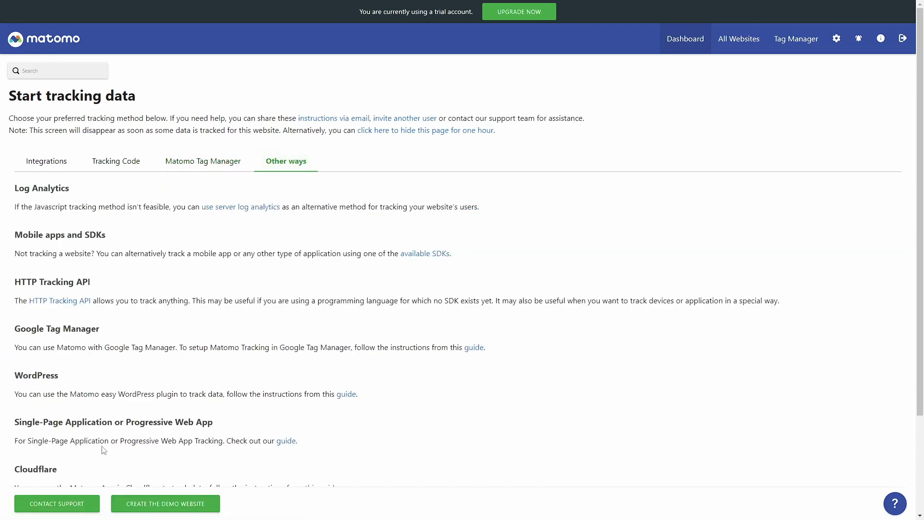
Scroll through the alternative tracking methods, then show the CMS Integrations guides.
scroll(103, 448, down, 1)
scroll(104, 450, down, 1)
scroll(138, 444, up, 3)
scroll(108, 361, down, 1)
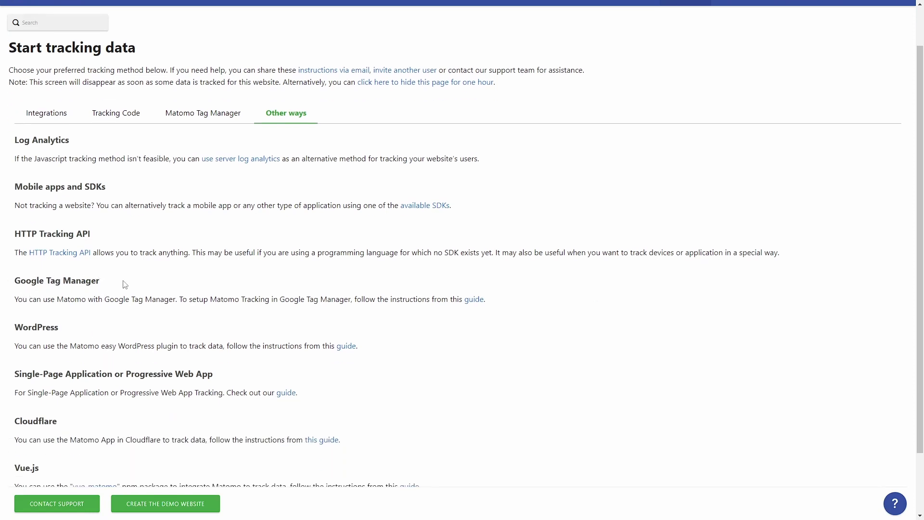
scroll(123, 320, down, 1)
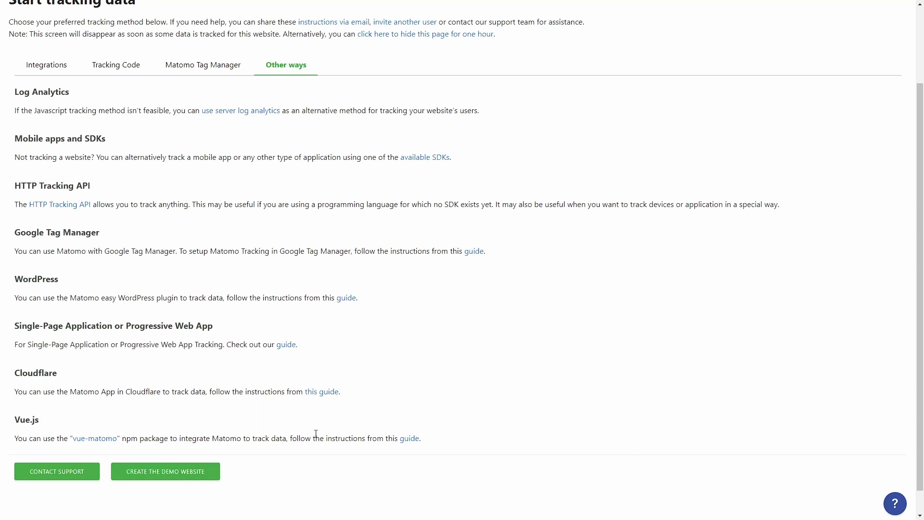
scroll(215, 390, up, 2)
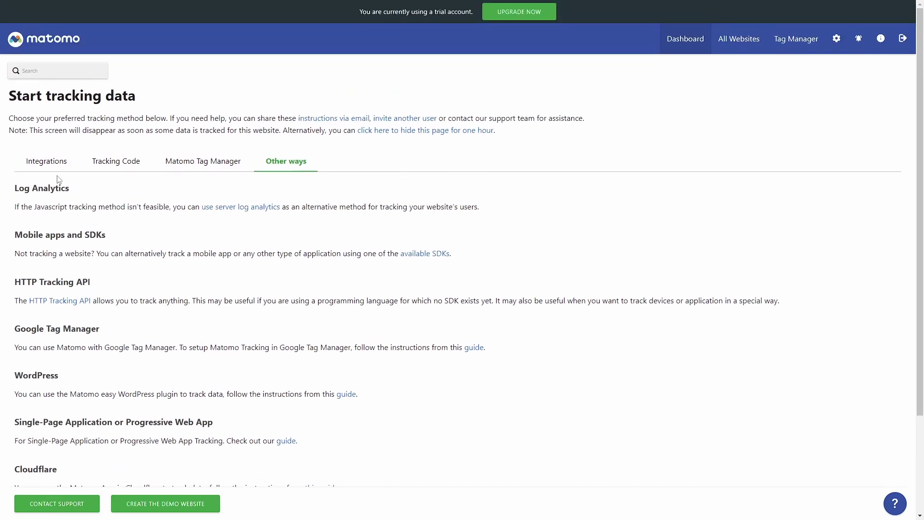
click(39, 163)
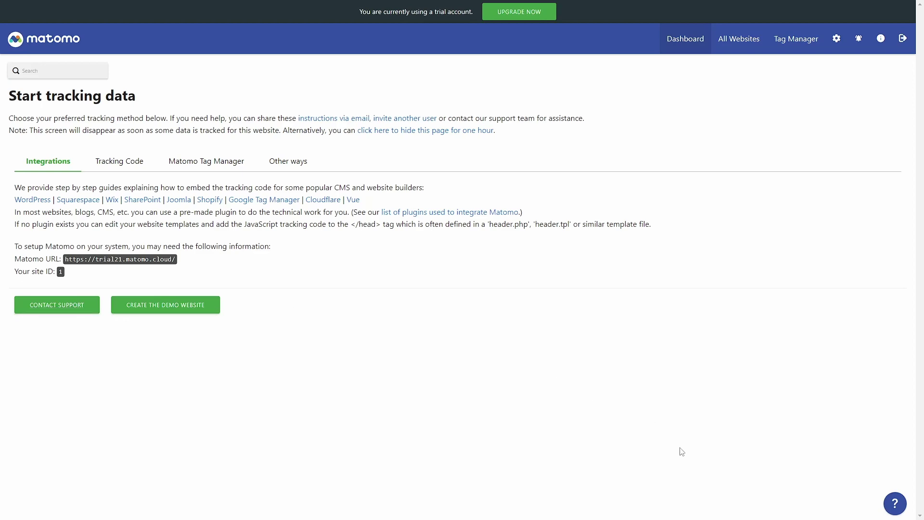
click(901, 509)
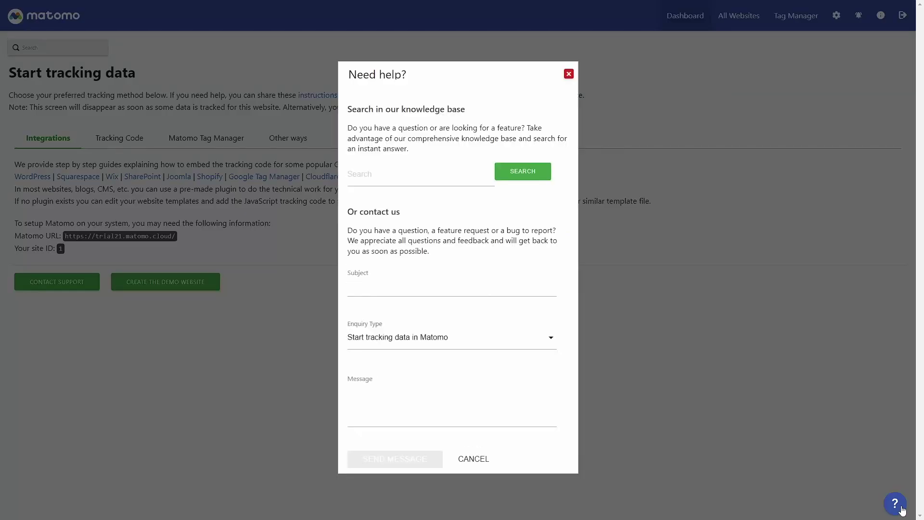
click(568, 74)
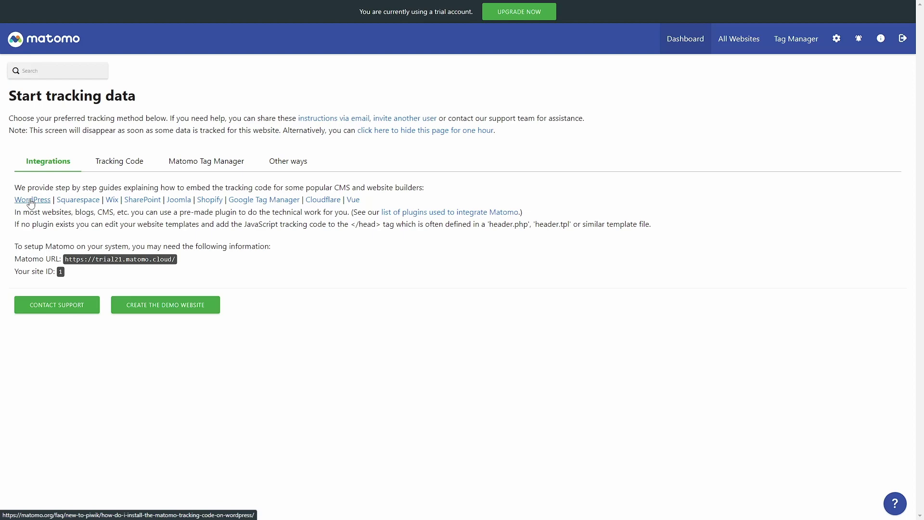
Open the WordPress tracking setup guide and read through its WP-Matomo plugin steps.
click(31, 202)
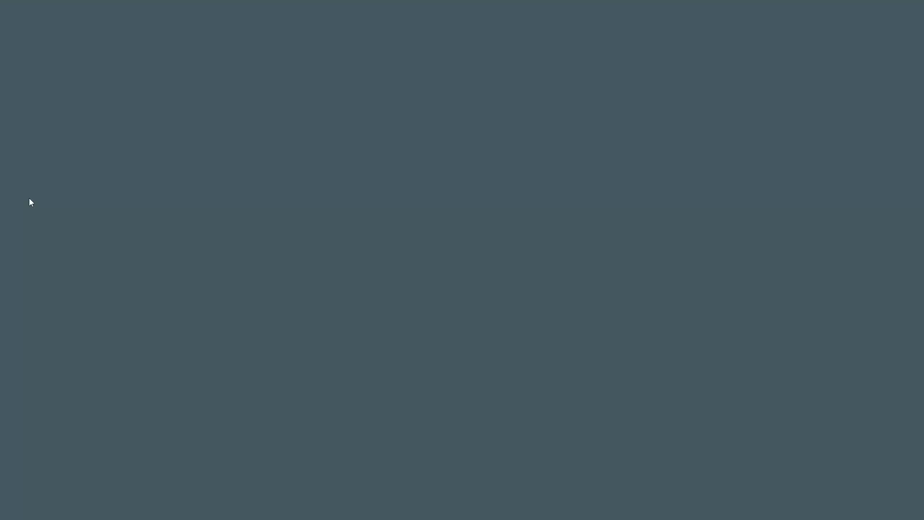
scroll(159, 303, down, 7)
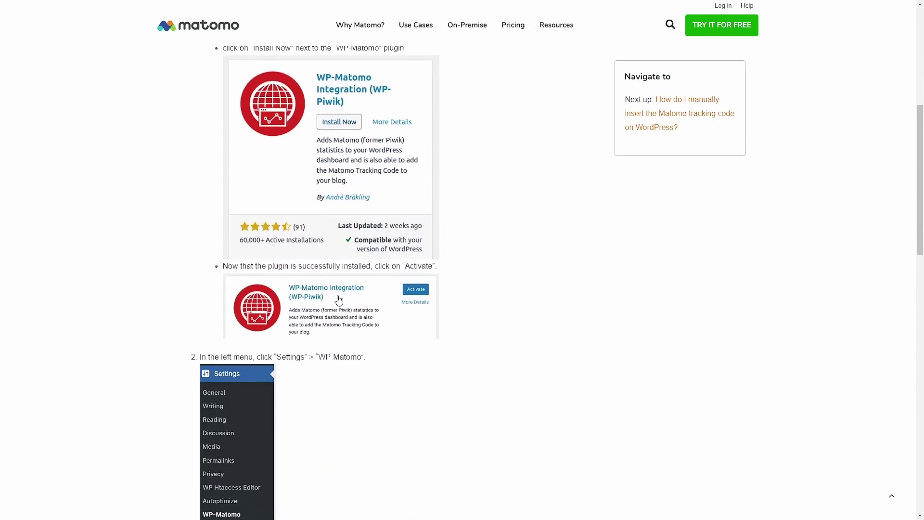
scroll(196, 306, up, 7)
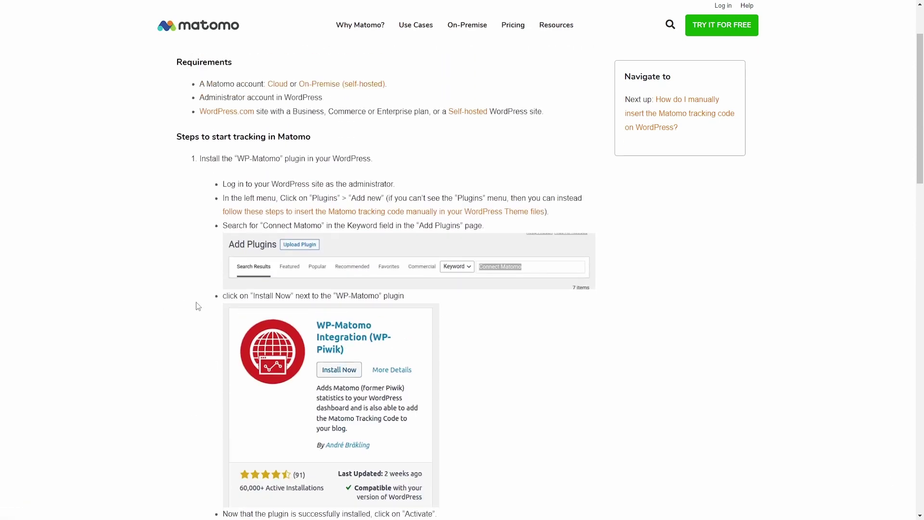
scroll(198, 306, down, 5)
scroll(198, 306, down, 10)
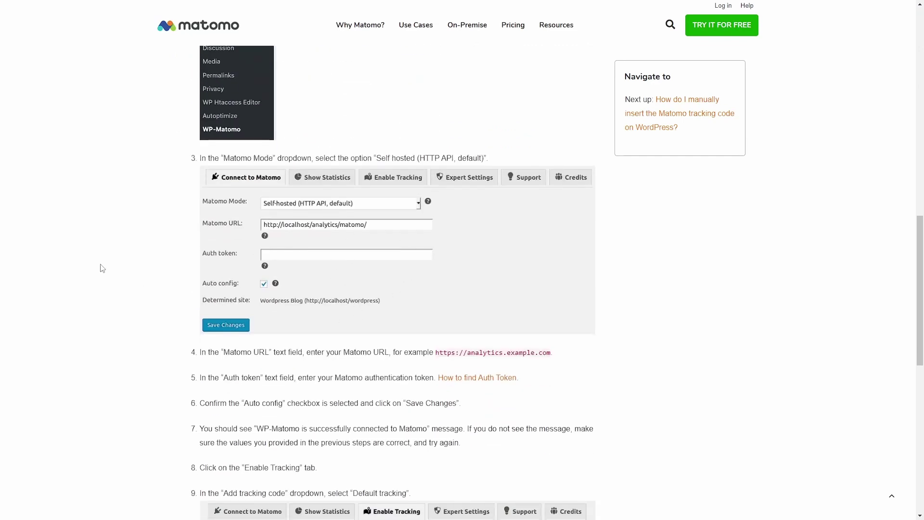
scroll(96, 274, up, 3)
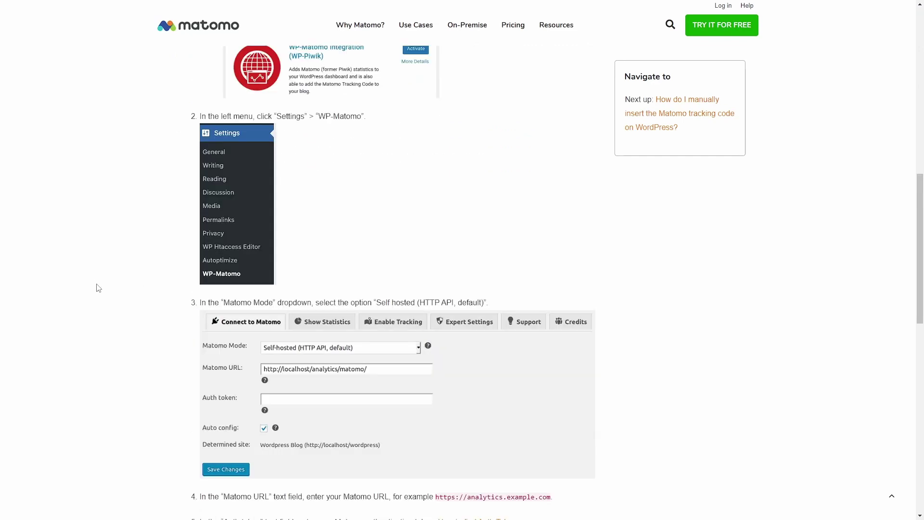
scroll(98, 298, up, 4)
scroll(96, 298, up, 5)
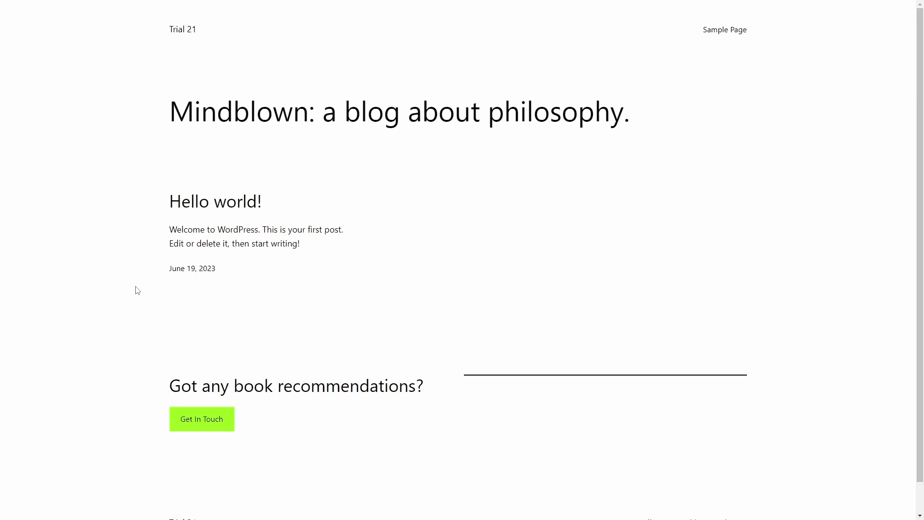
Scroll through the Trial 21 blog's public homepage.
scroll(393, 320, down, 1)
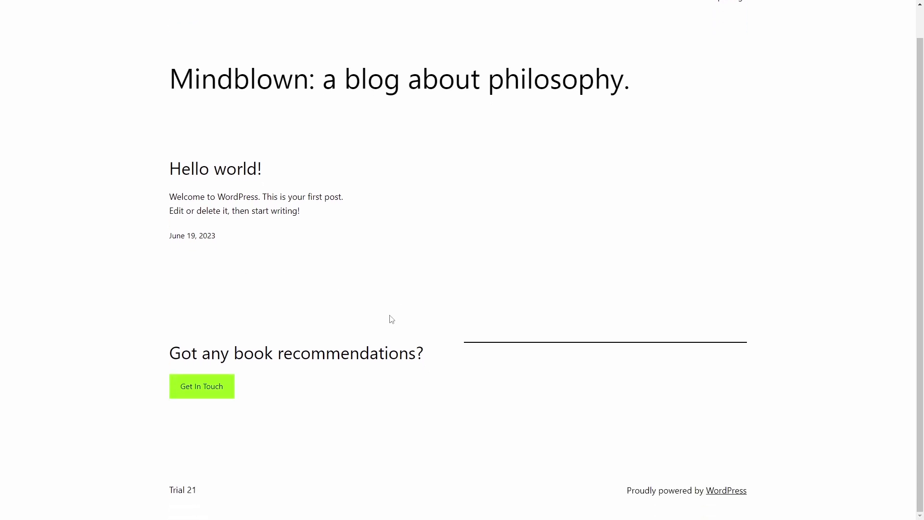
scroll(390, 320, up, 1)
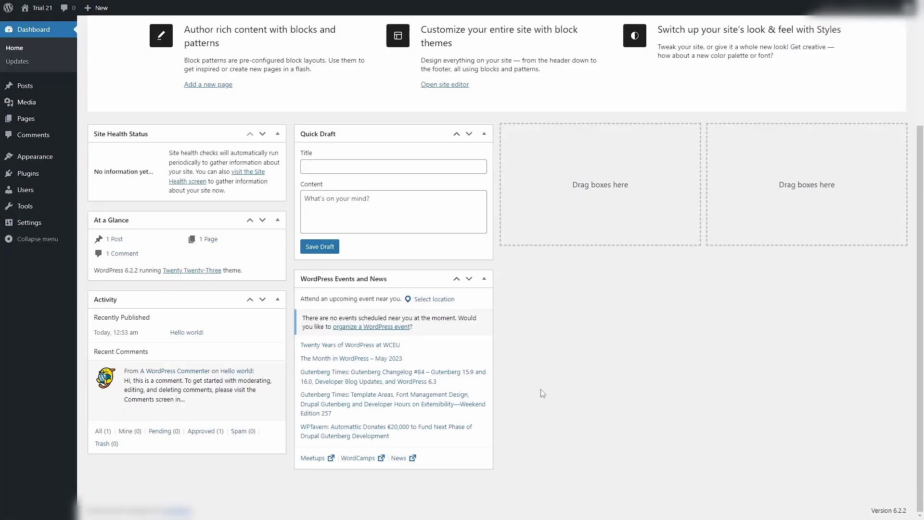
scroll(542, 394, up, 3)
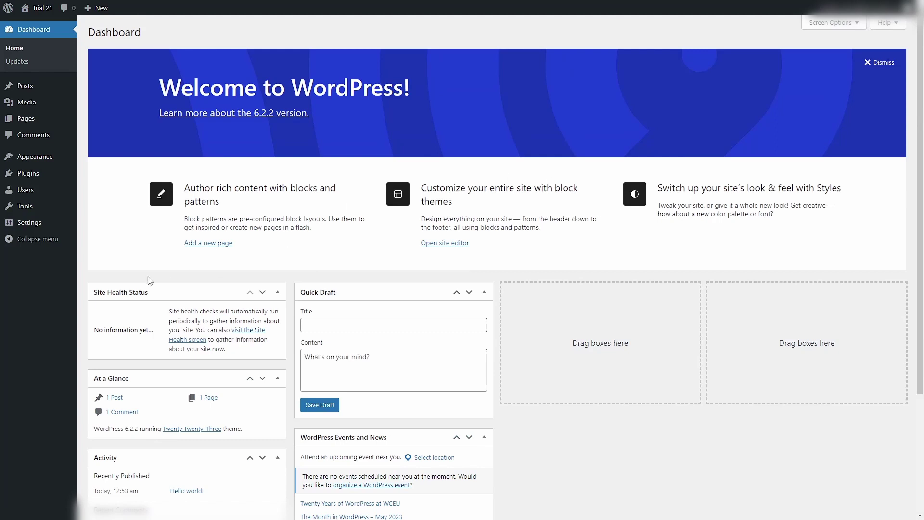
Search new plugins for 'matomo', then install and activate WP-Matomo Integration.
mouse_move(22, 179)
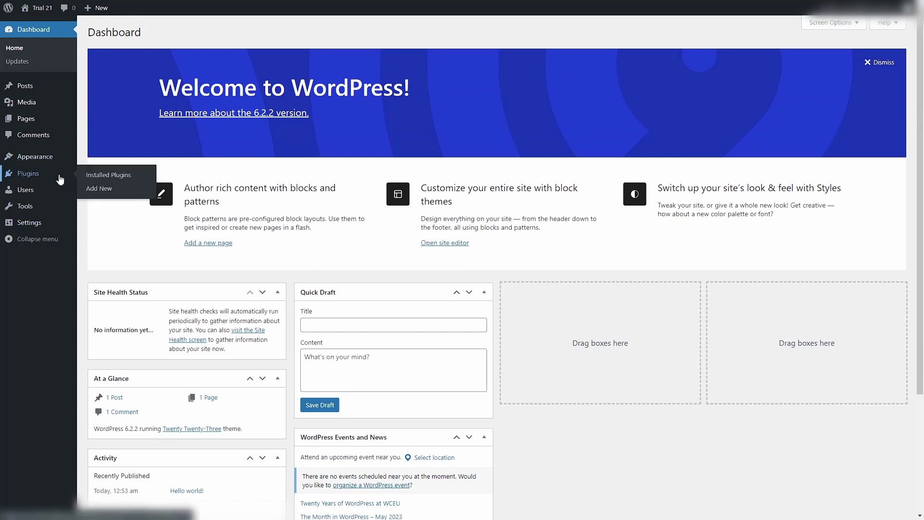
click(103, 174)
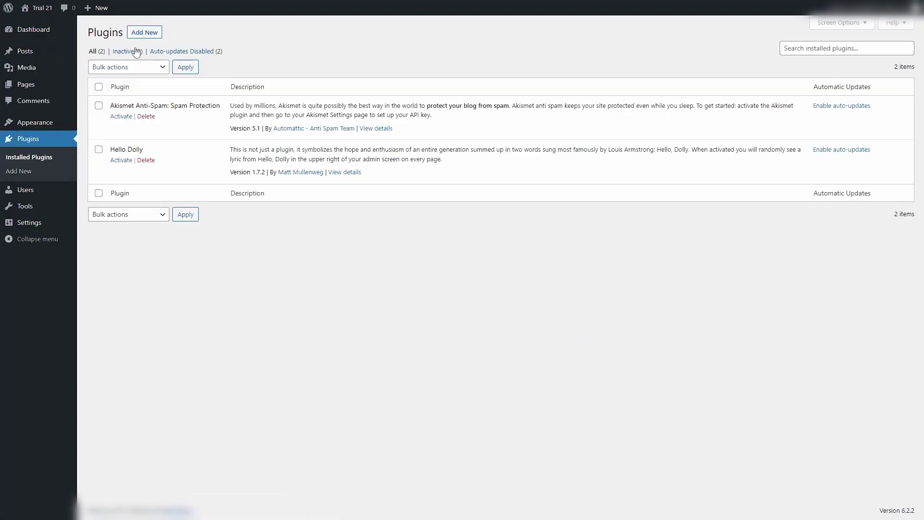
click(144, 32)
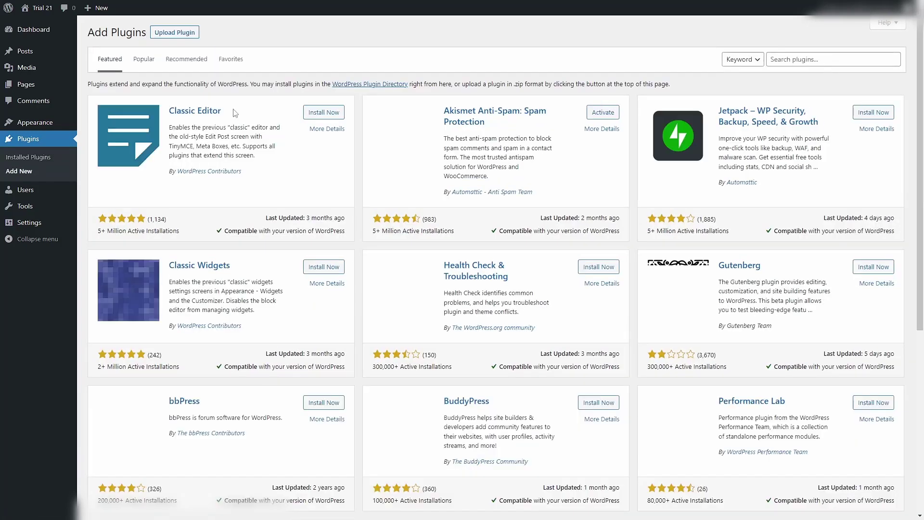
click(784, 60)
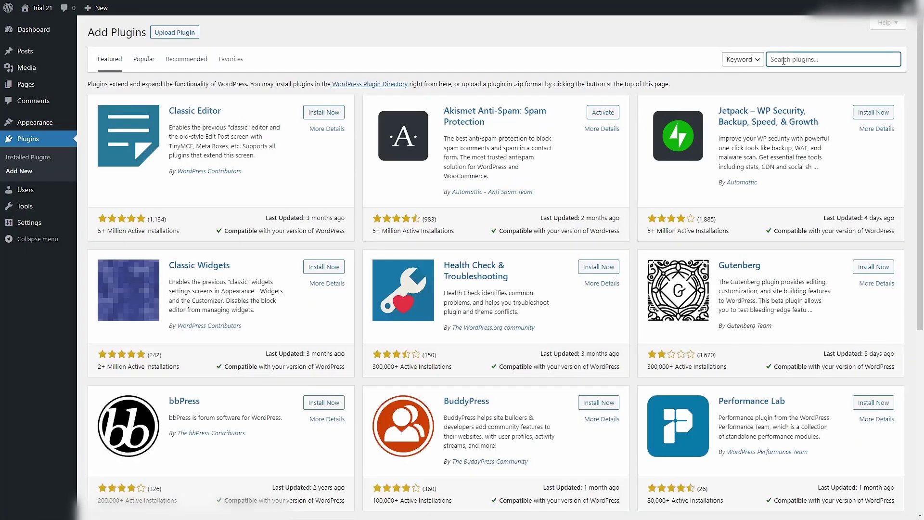
text(matomo)
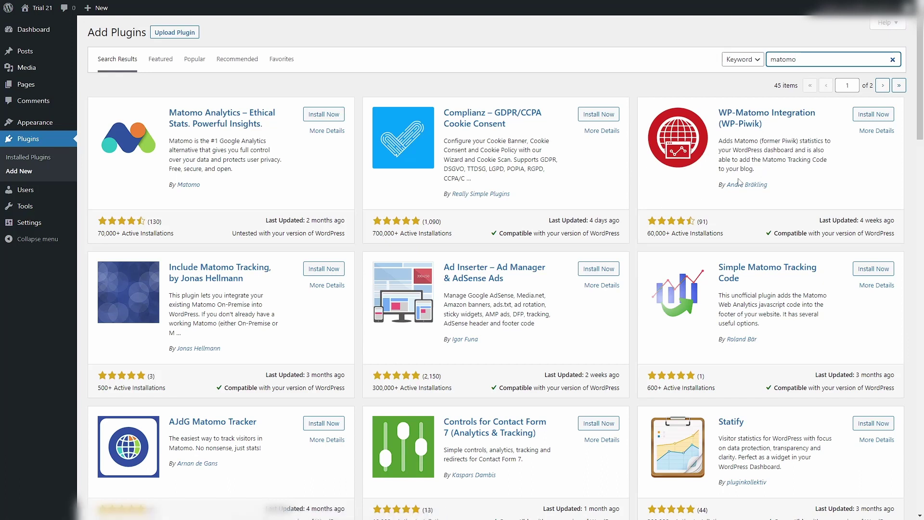
click(874, 115)
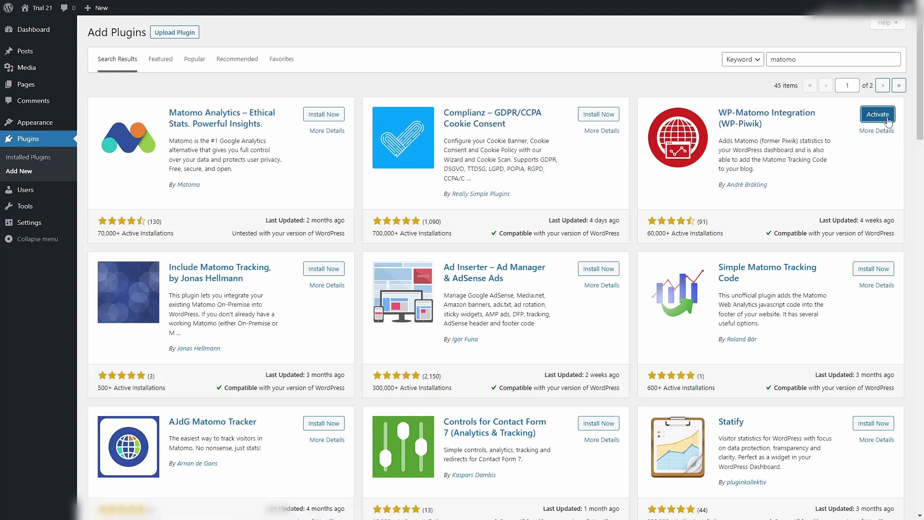
click(878, 115)
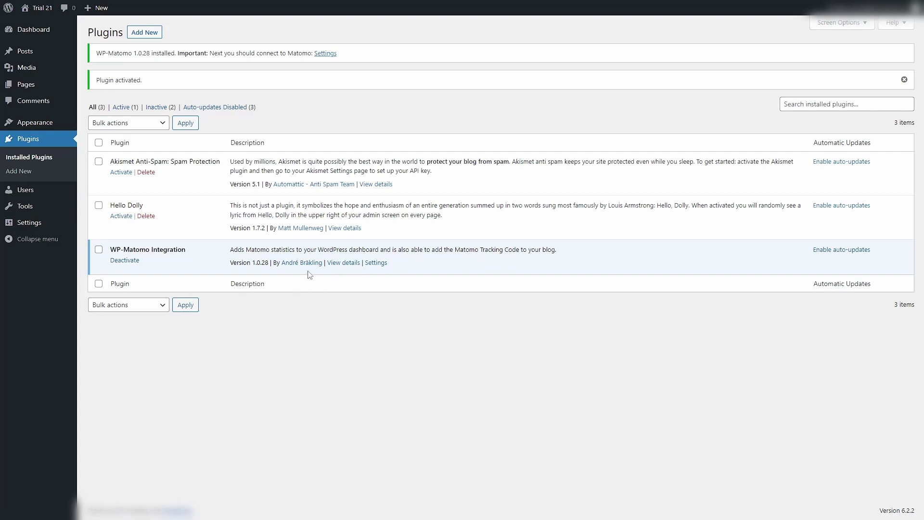
In WP-Matomo Settings, choose Cloud-hosted (*.matomo.cloud) mode with subdomain trial21.
click(382, 263)
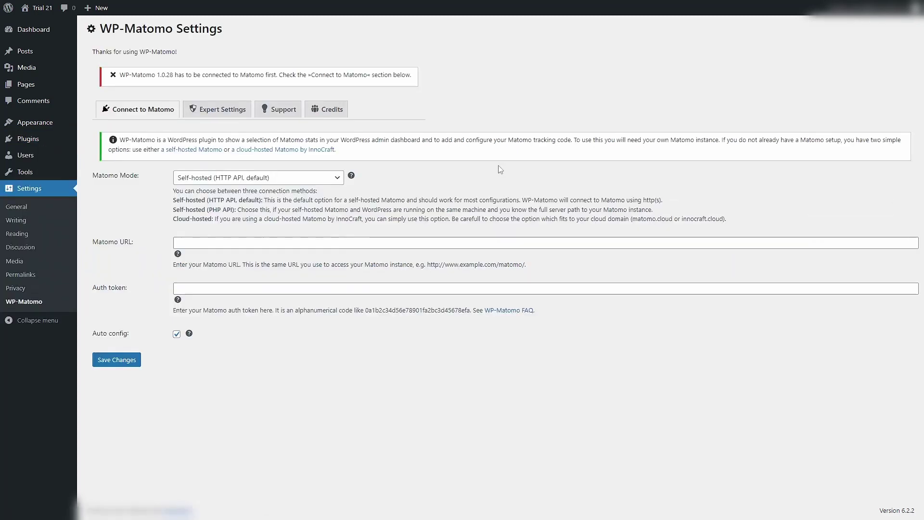
click(339, 180)
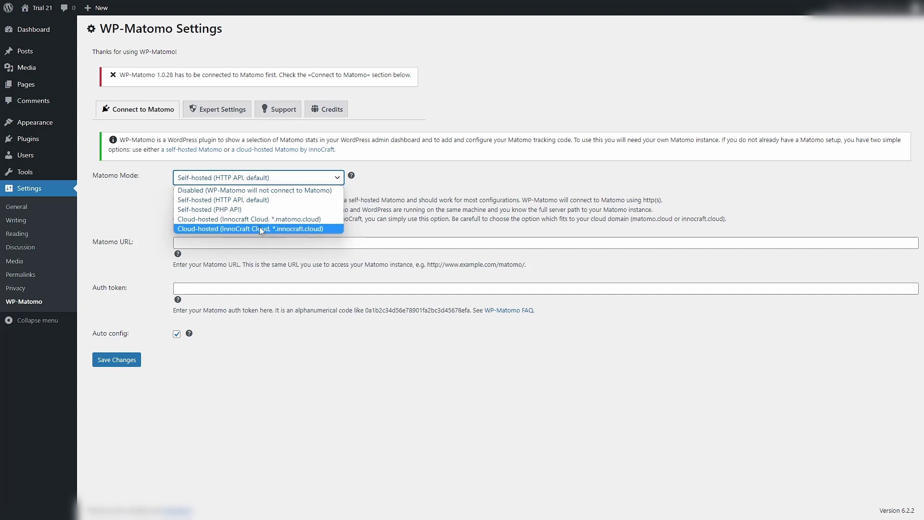
click(296, 220)
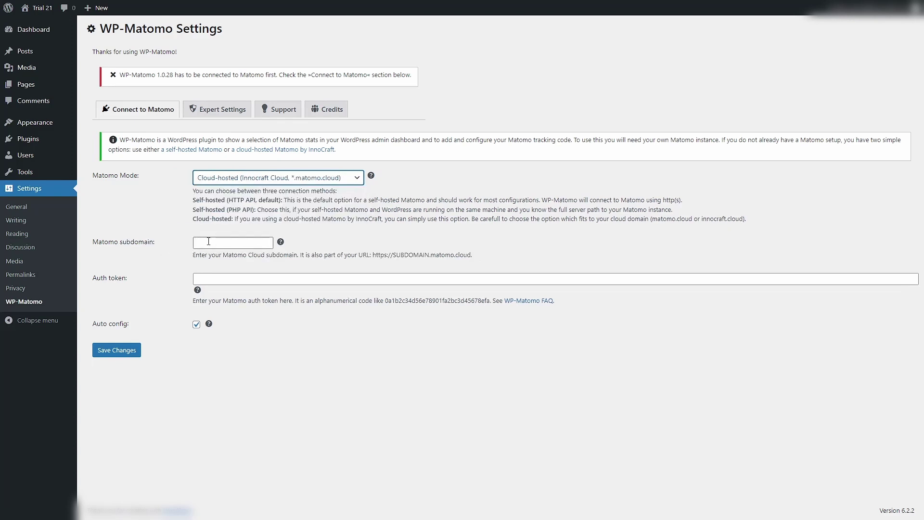
click(230, 244)
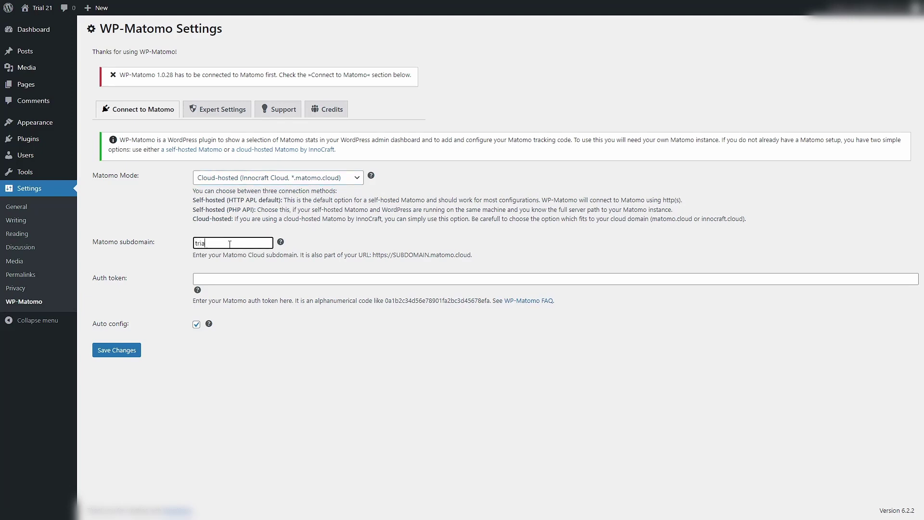
text(trial21)
click(399, 240)
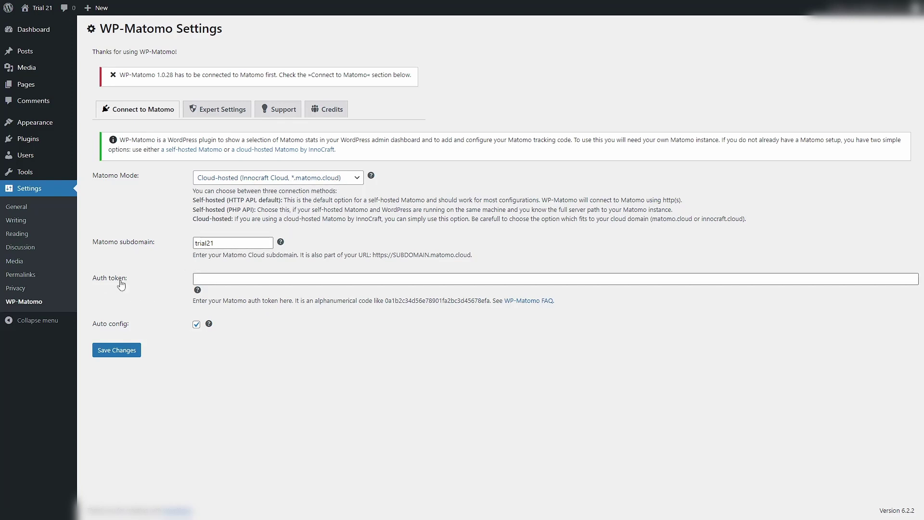
click(204, 279)
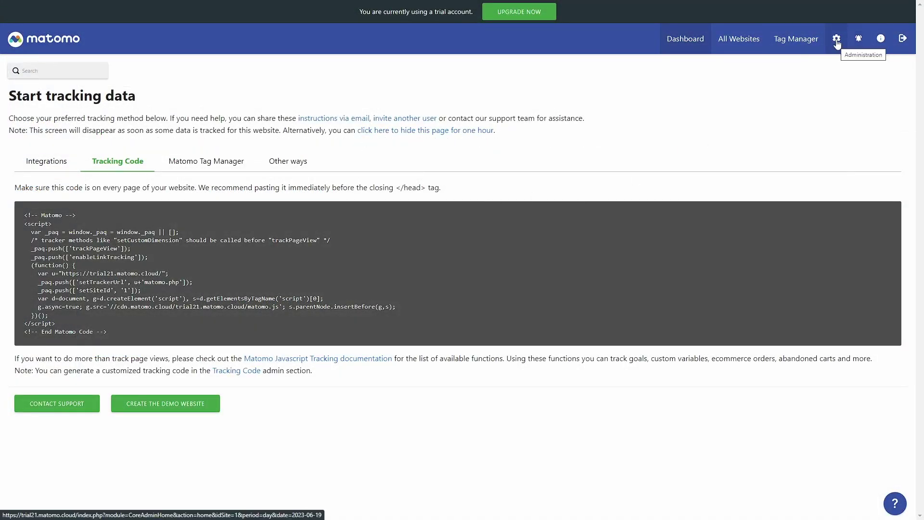
Create a new Matomo auth token described as 'wordpress' under Personal > Security.
click(837, 42)
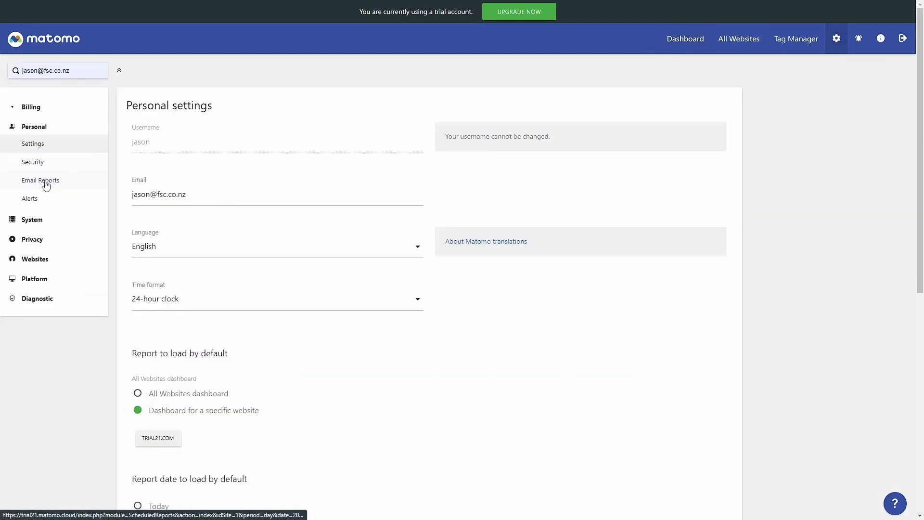
click(31, 168)
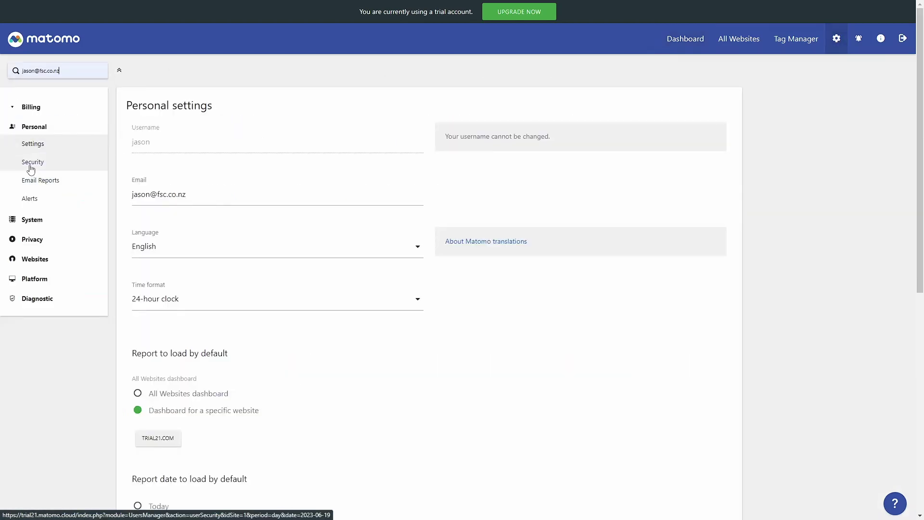
scroll(345, 289, down, 2)
scroll(345, 312, down, 1)
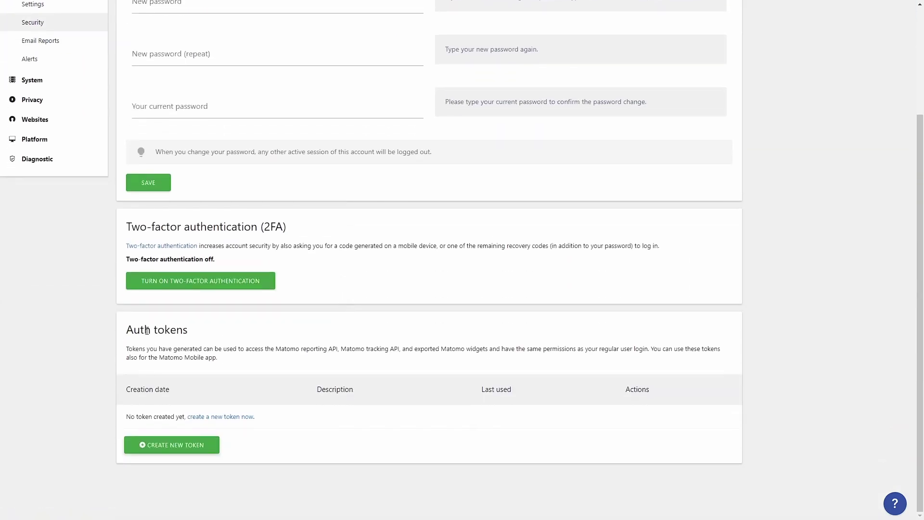
click(177, 446)
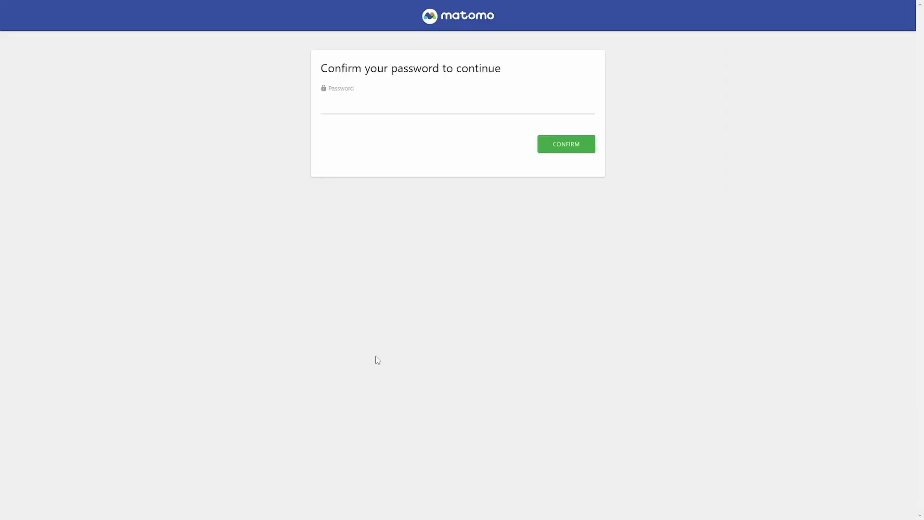
click(345, 110)
click(465, 139)
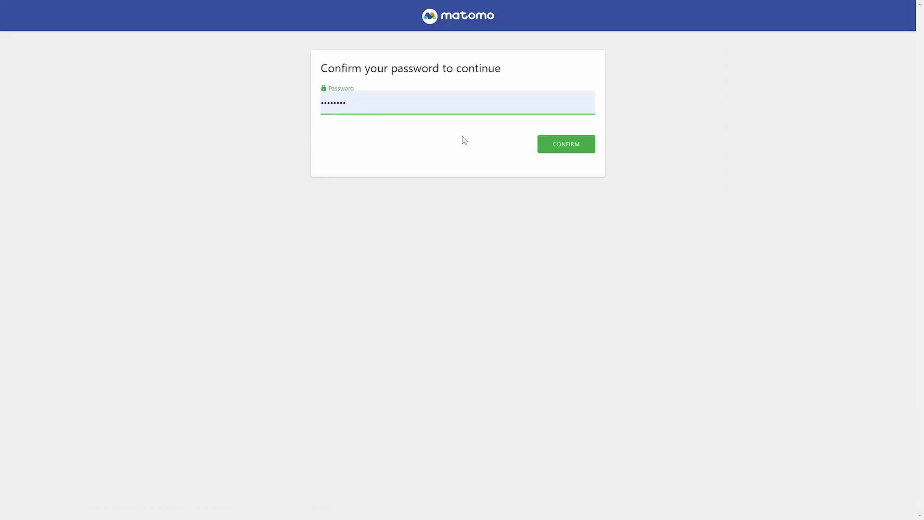
click(574, 150)
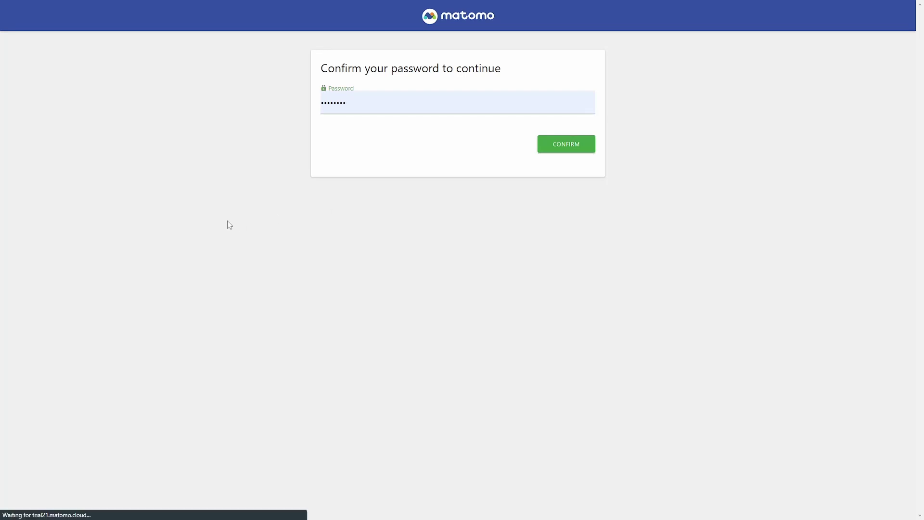
click(210, 172)
text(w)
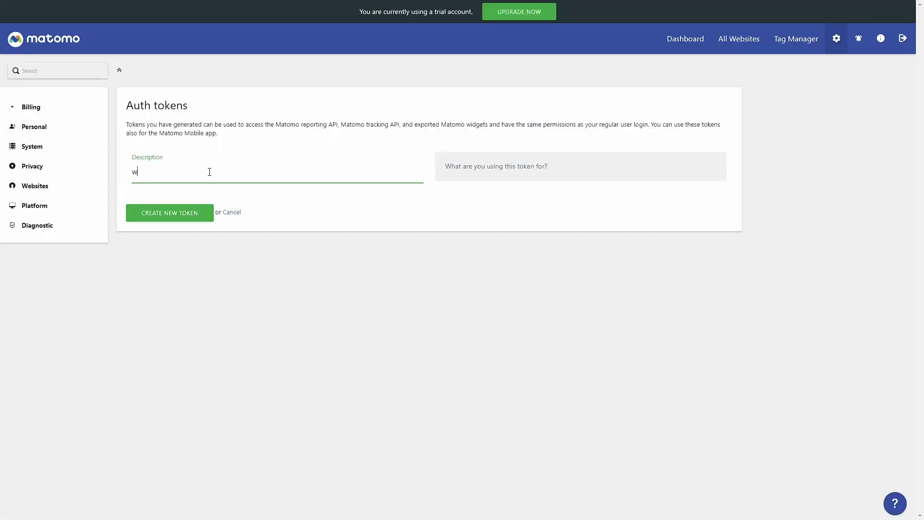
text(ordpress)
click(176, 216)
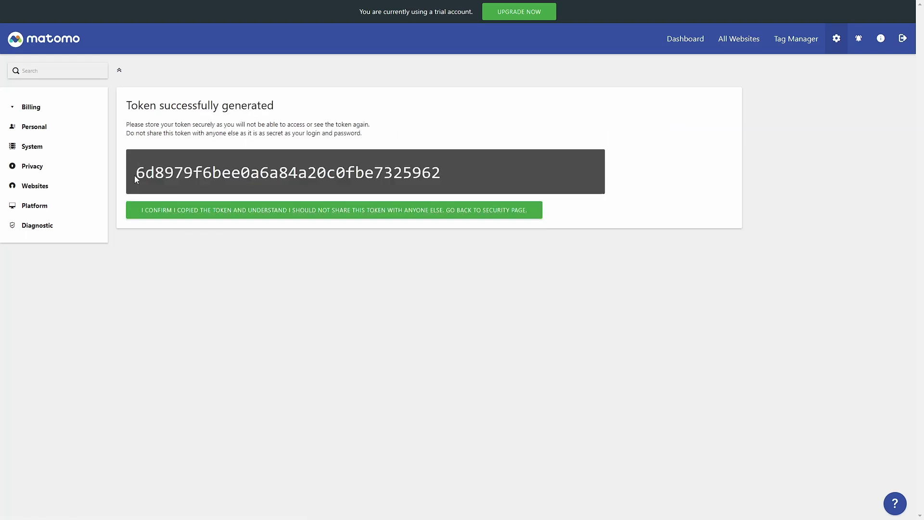
Copy the newly generated auth token to the clipboard.
drag(135, 175, 453, 173)
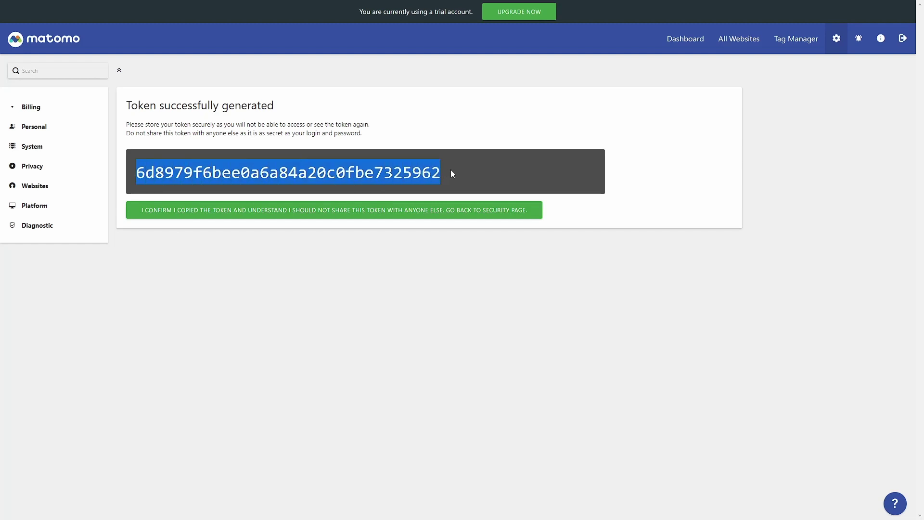
right_click(246, 174)
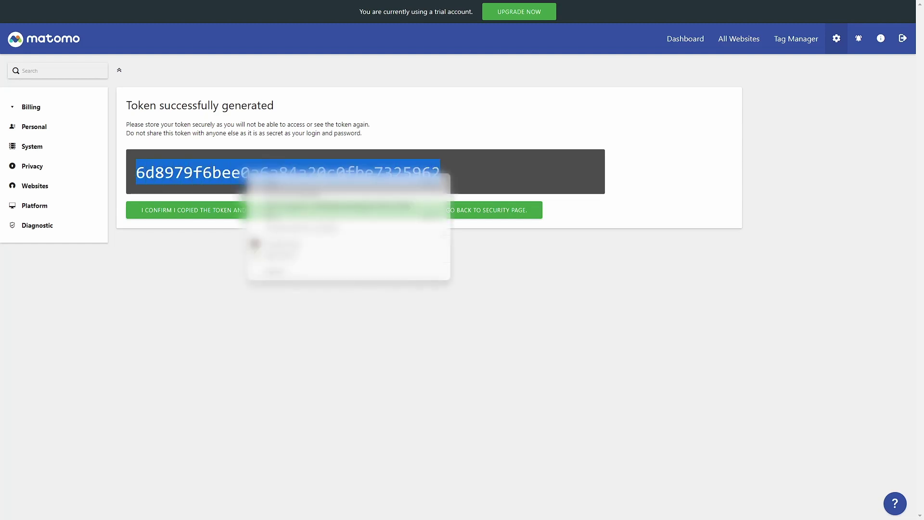
click(474, 315)
click(298, 214)
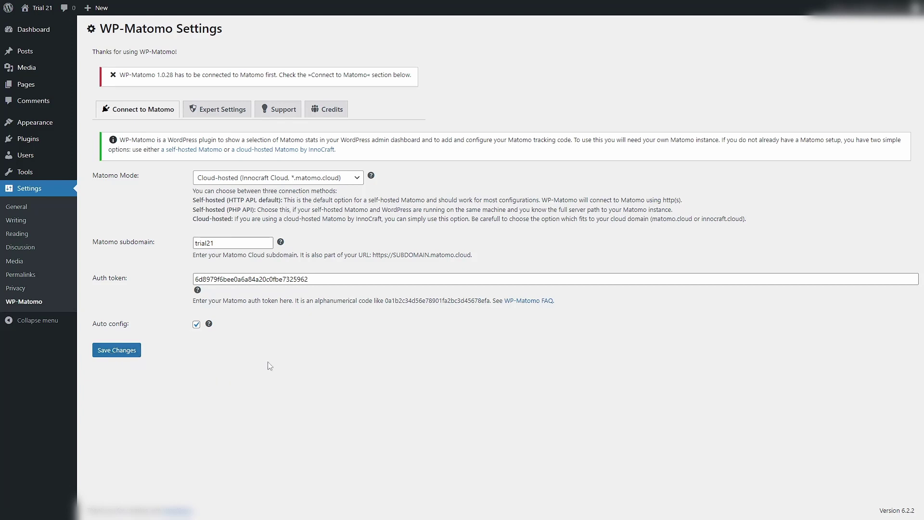
Turn off auto-configuration, keep trial21.com as the tracked site, and save the Matomo connection.
click(198, 327)
click(118, 353)
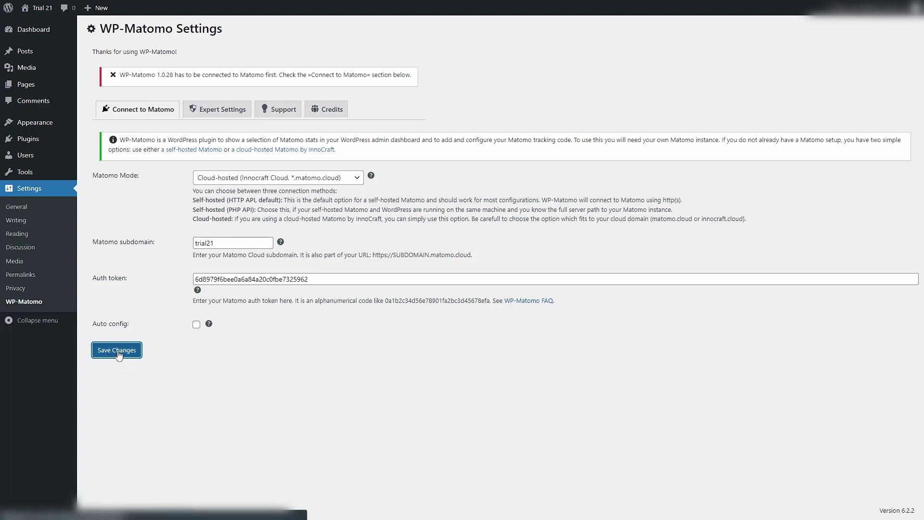
click(284, 244)
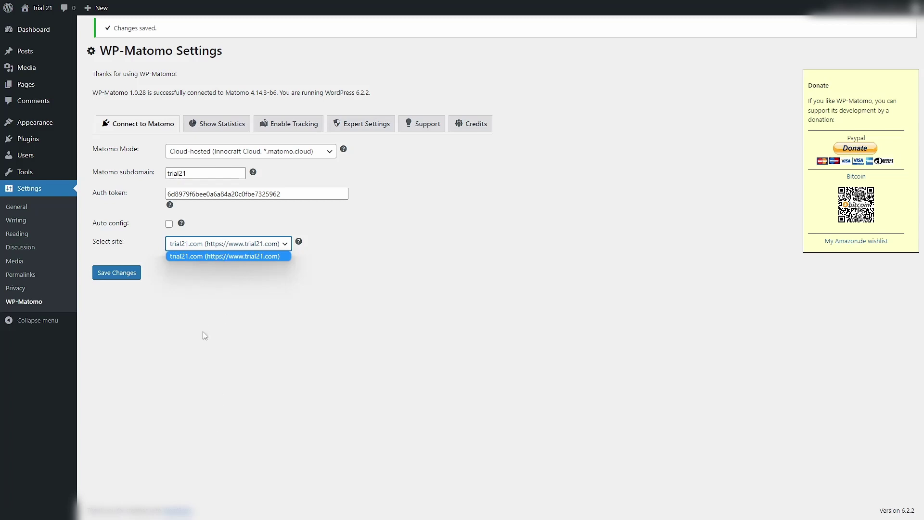
click(198, 407)
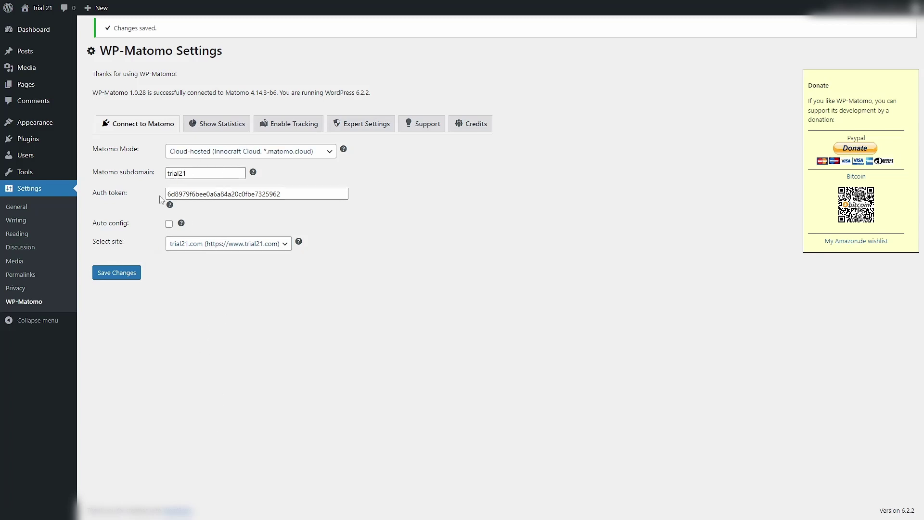
click(116, 278)
On Enable Tracking, try the manual tracking code option for Add tracking code.
click(293, 129)
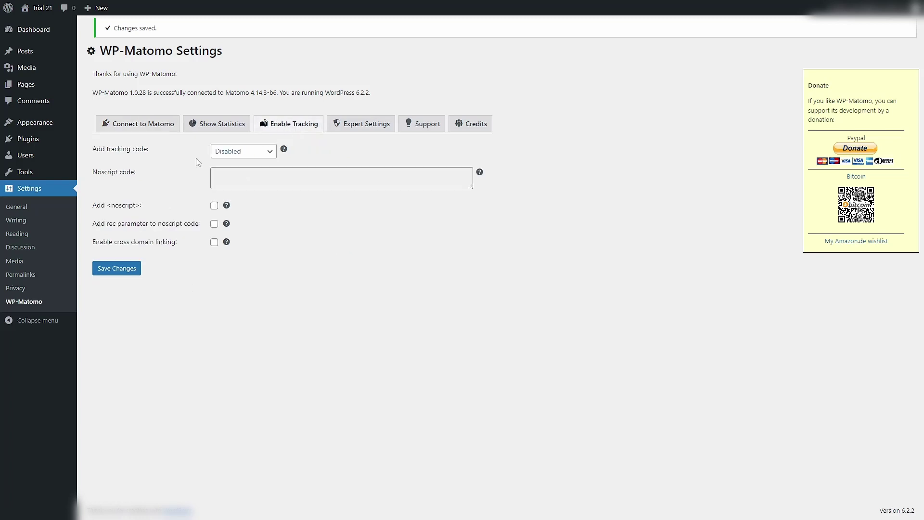
click(271, 153)
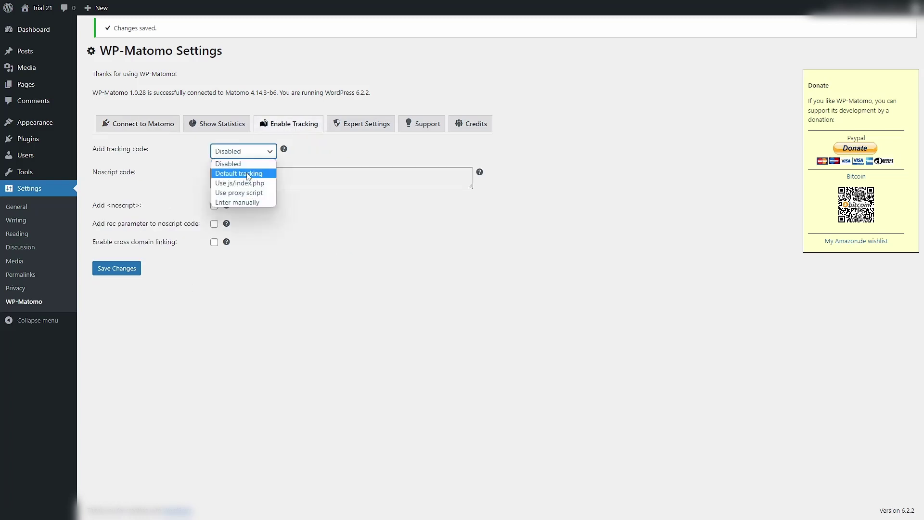
click(240, 202)
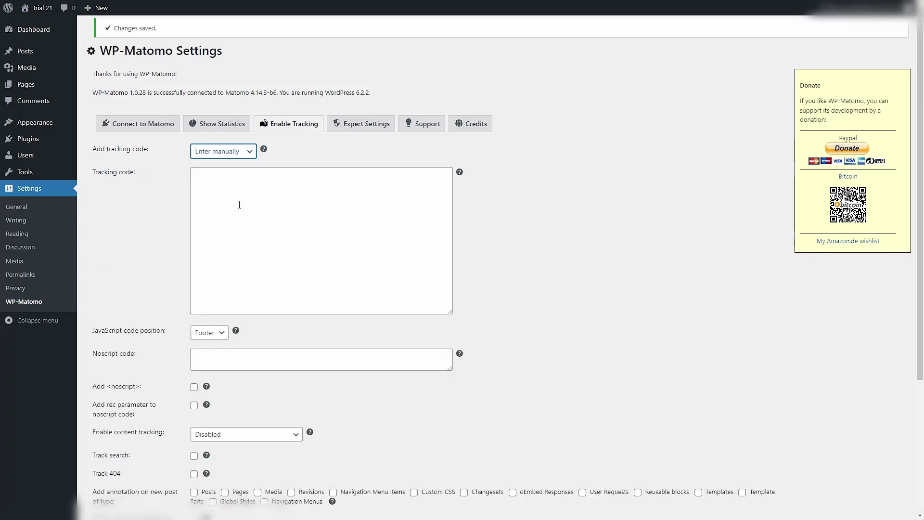
click(222, 181)
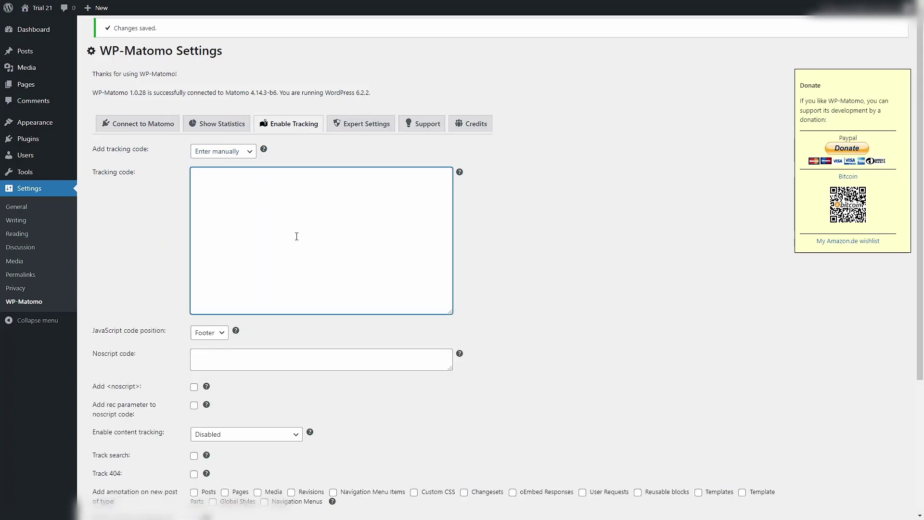
scroll(255, 349, down, 4)
Set Add tracking code to Default tracking and review the options below.
click(161, 126)
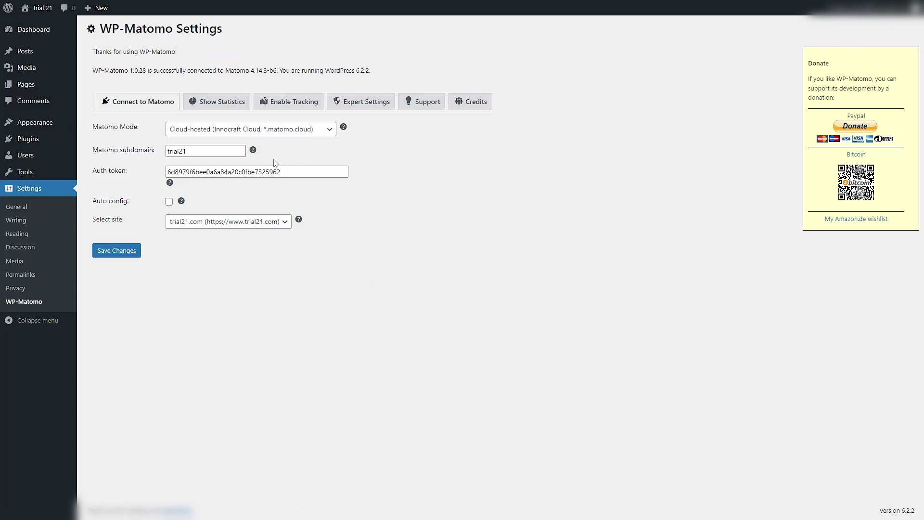
click(288, 104)
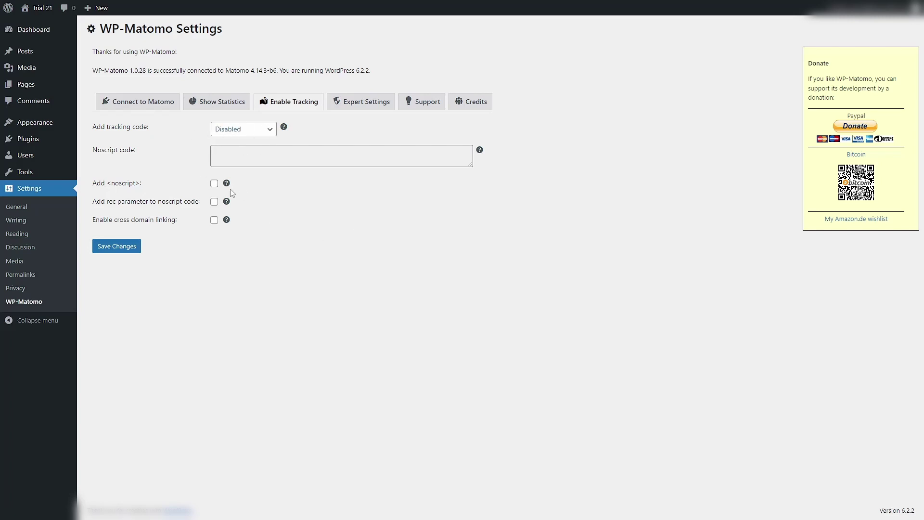
click(266, 130)
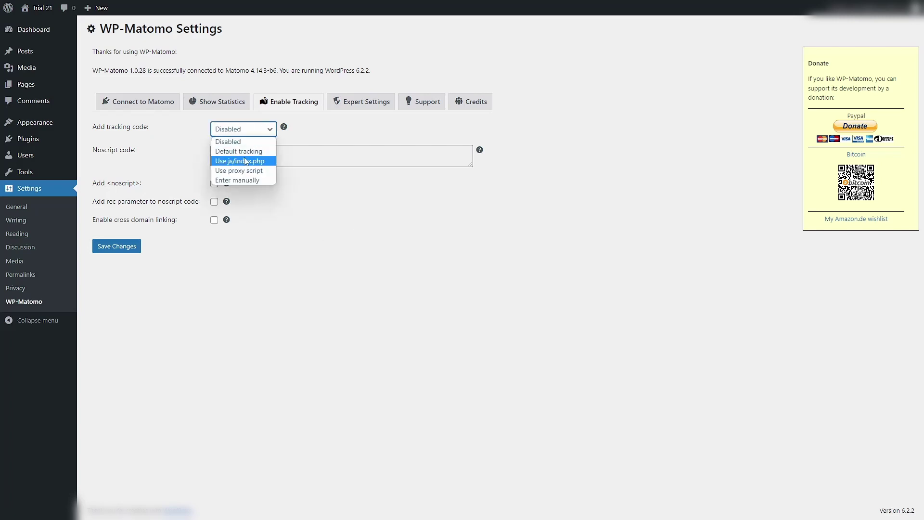
click(230, 153)
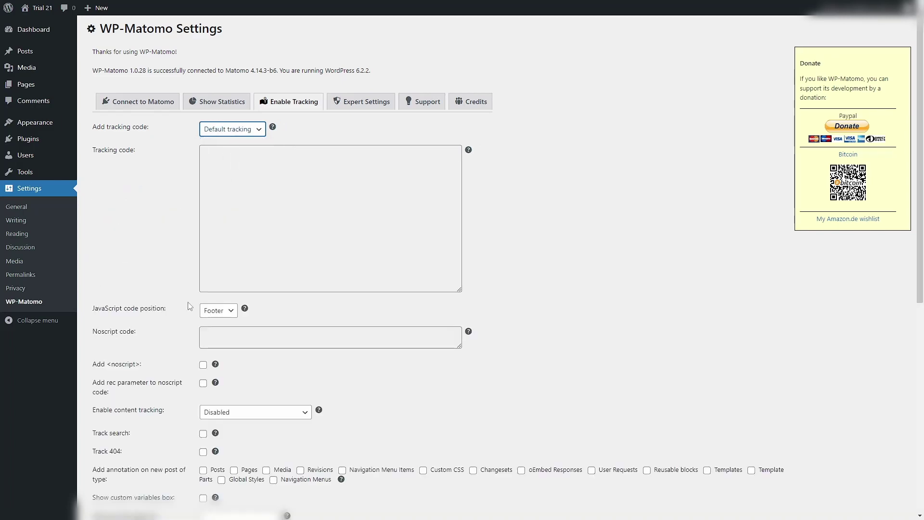
scroll(189, 306, down, 5)
scroll(189, 306, down, 2)
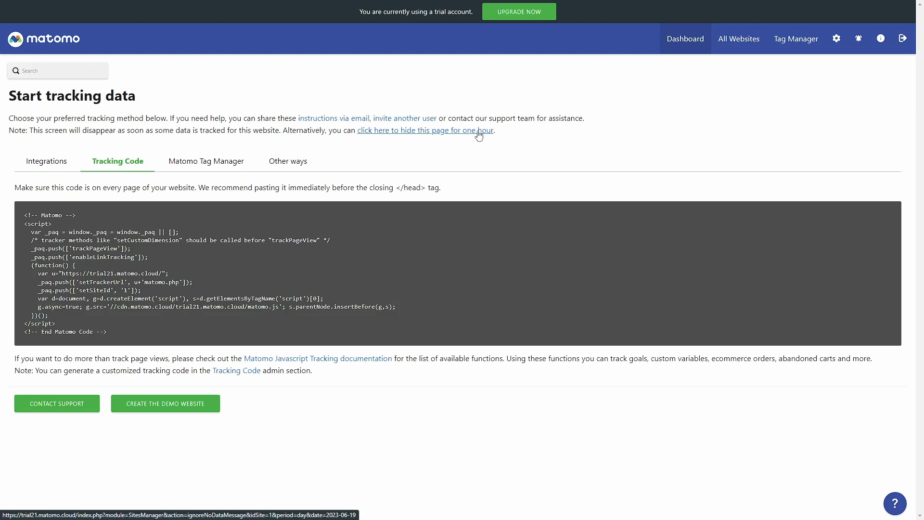
Hide the Start tracking data page to load the Matomo dashboard.
click(426, 133)
scroll(277, 285, down, 2)
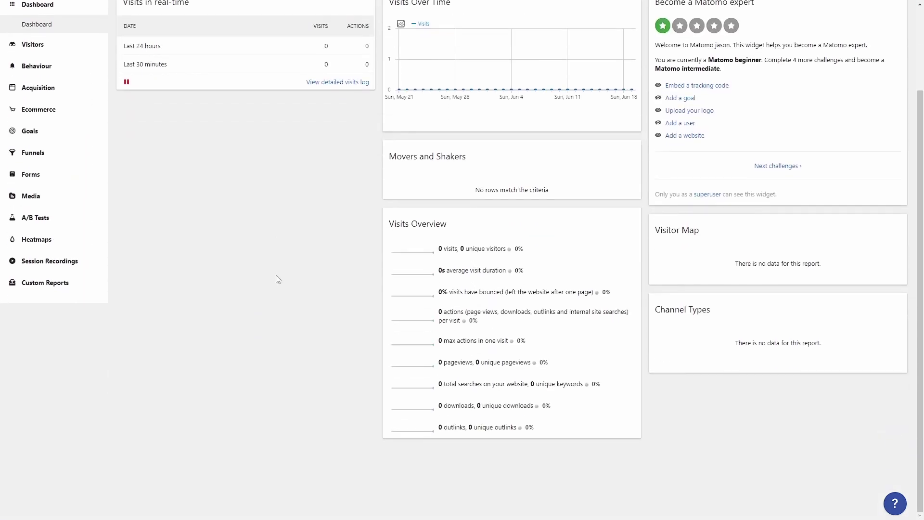
scroll(278, 279, up, 2)
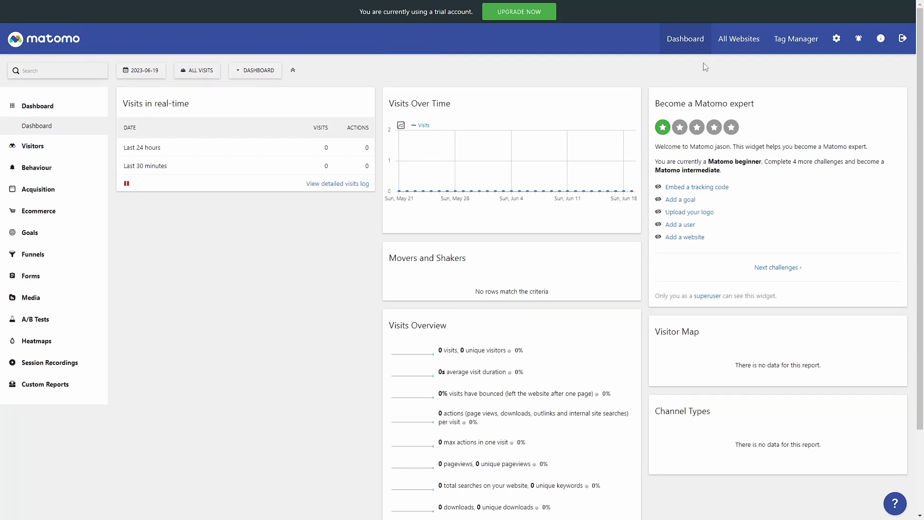
Look at All Websites, the Tag Manager container, personal settings, and the what's new announcements.
click(744, 43)
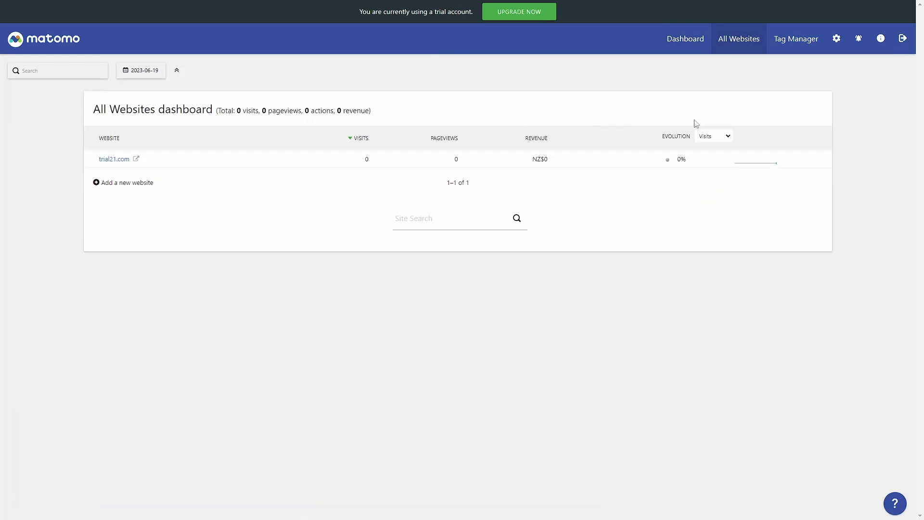
click(799, 40)
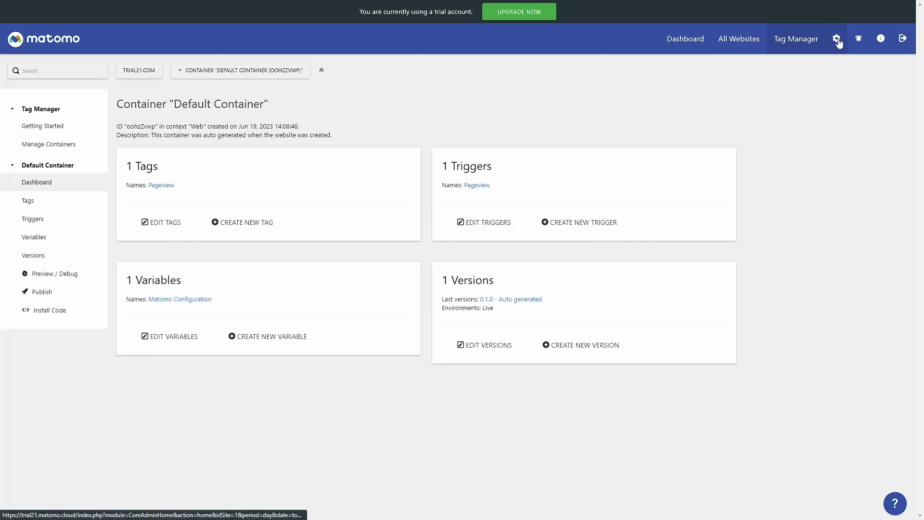
click(837, 41)
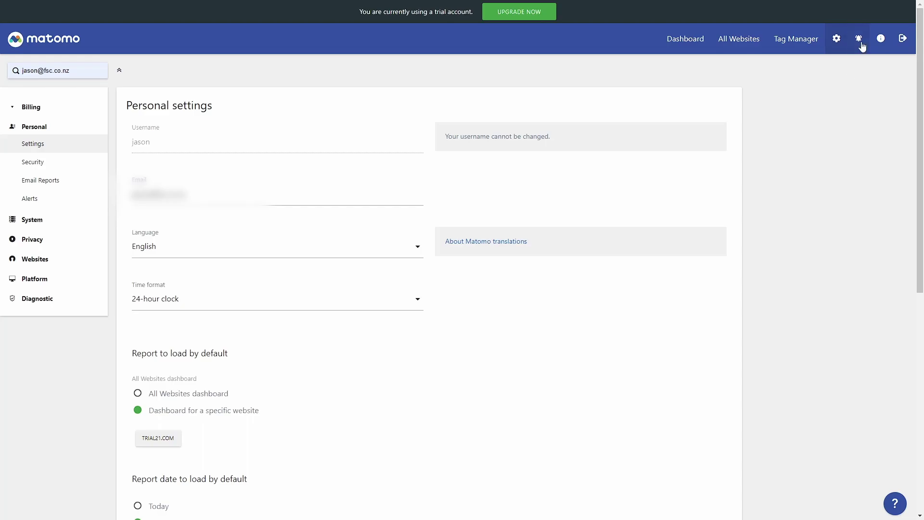
click(860, 41)
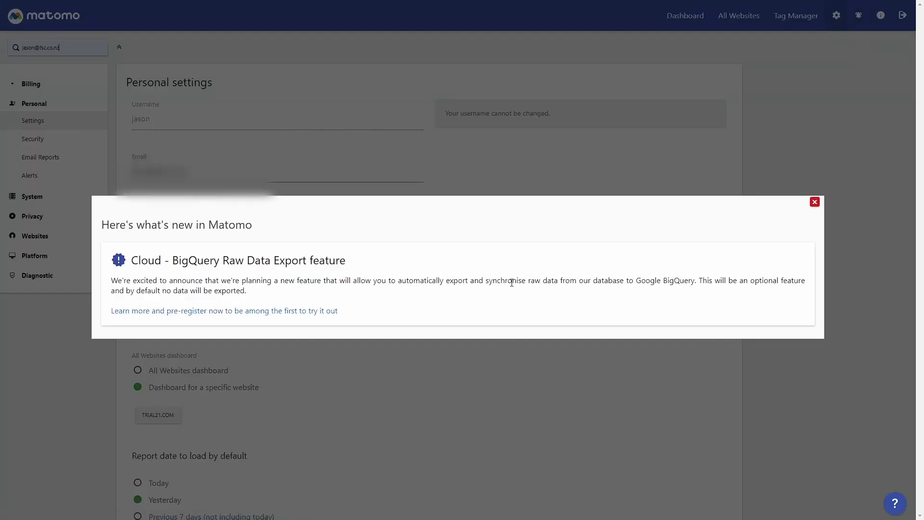
Close What's new, browse the help page, try the demo website option, then return to Dashboard.
click(835, 129)
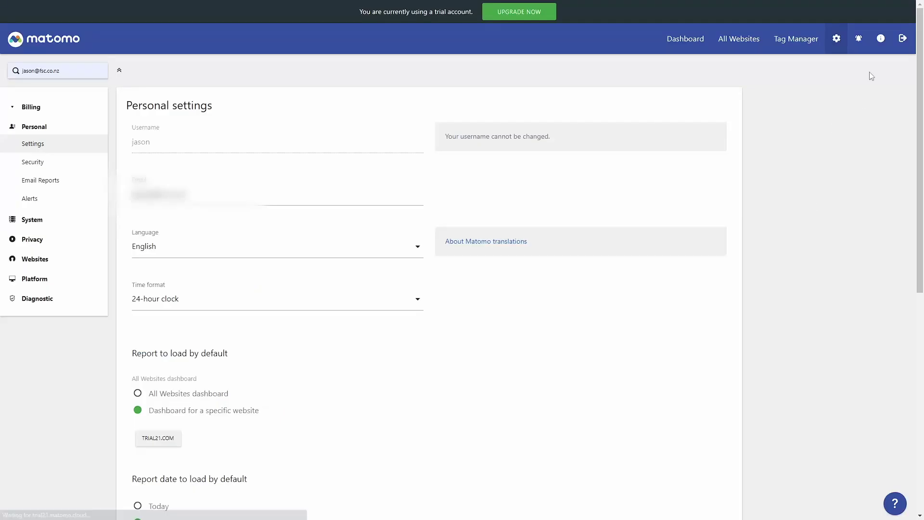
click(885, 40)
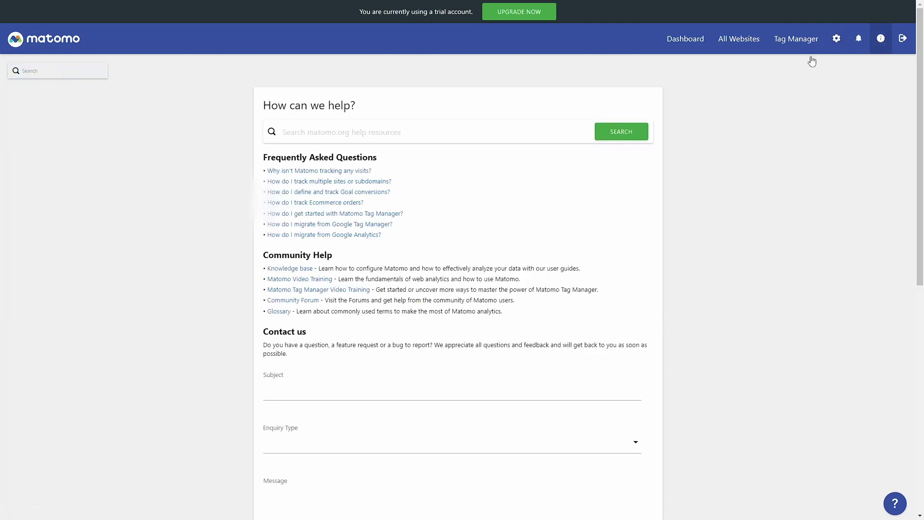
scroll(445, 242, down, 5)
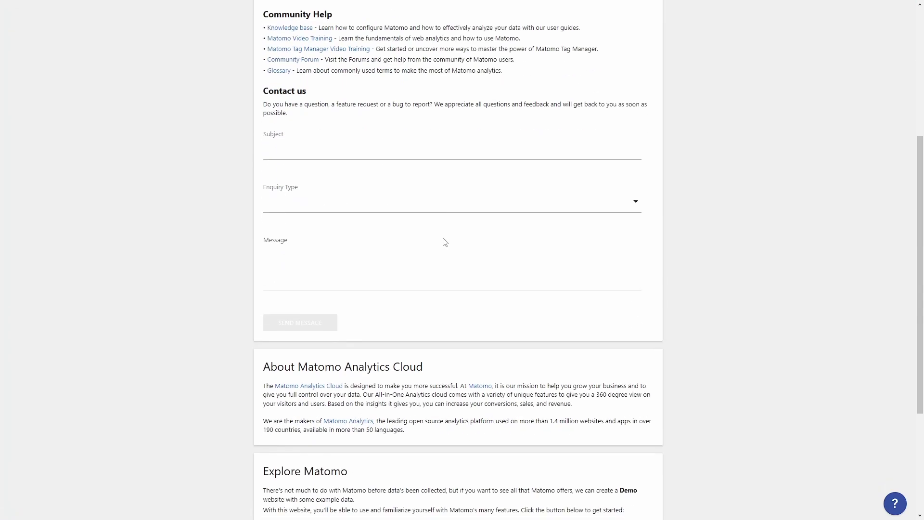
scroll(445, 242, down, 4)
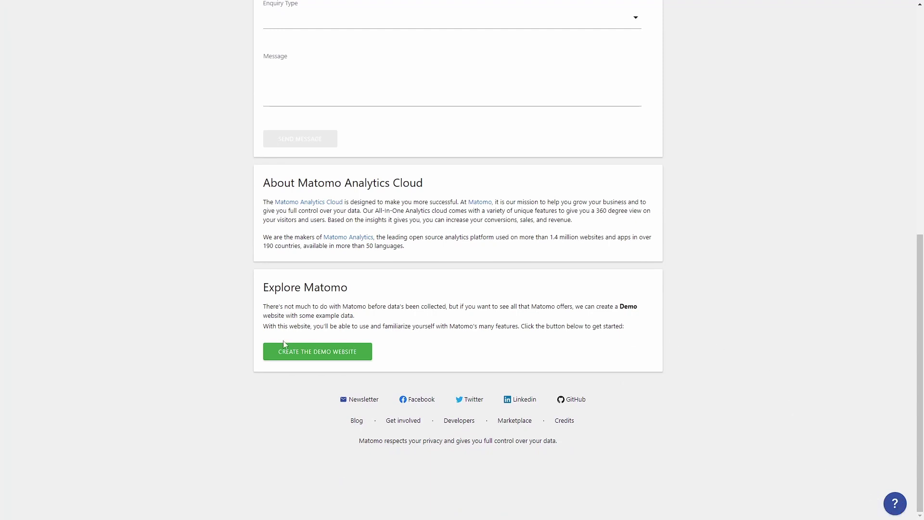
click(339, 353)
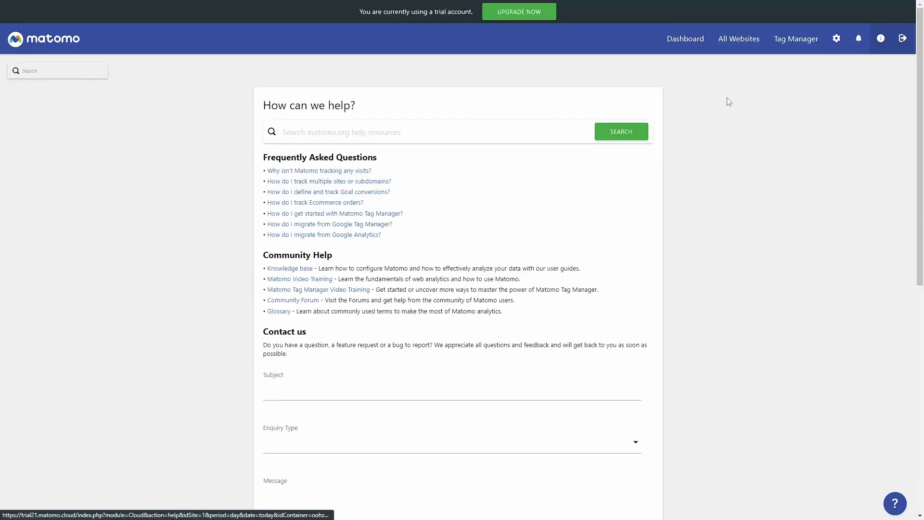
click(680, 43)
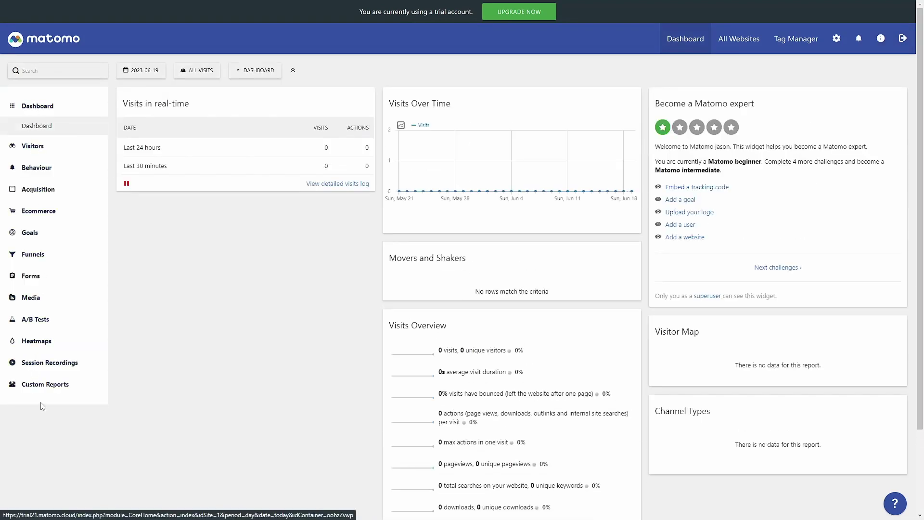
Expand the Visitors, Behaviour and Acquisition report menus and look through them.
click(33, 146)
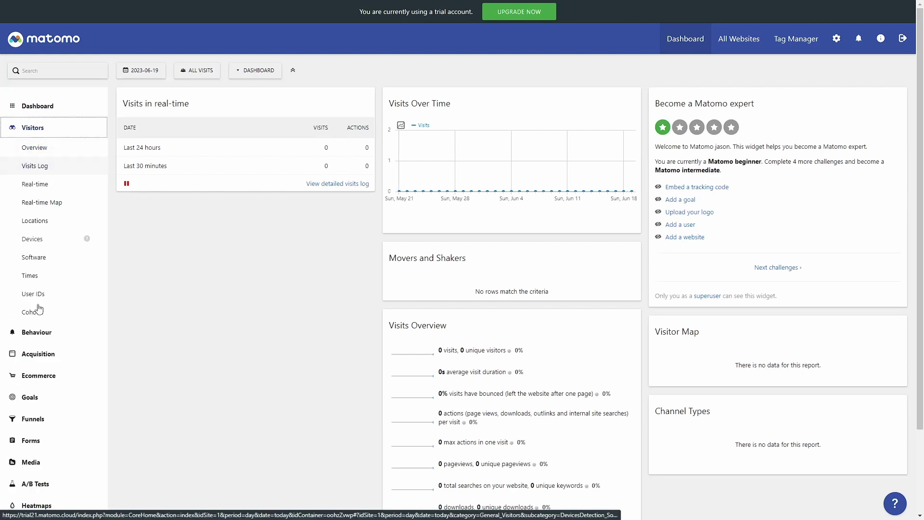
click(40, 337)
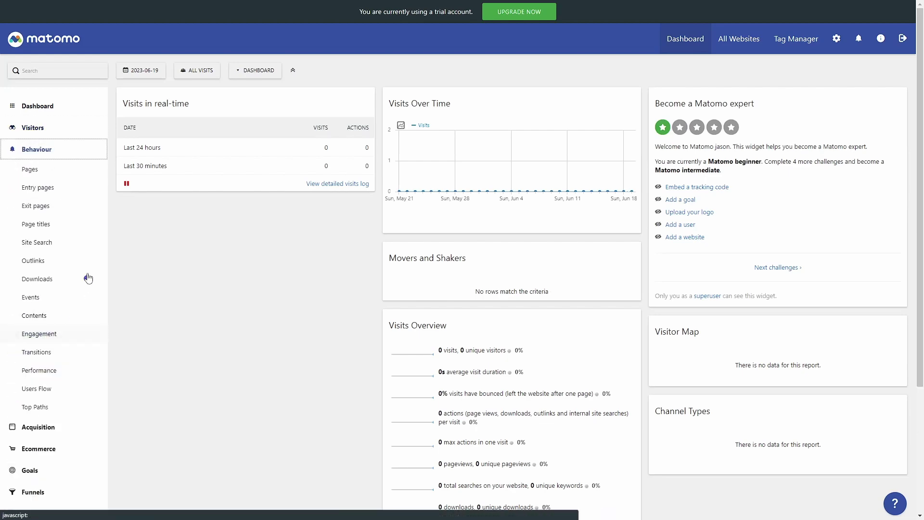
click(38, 426)
scroll(40, 195, down, 3)
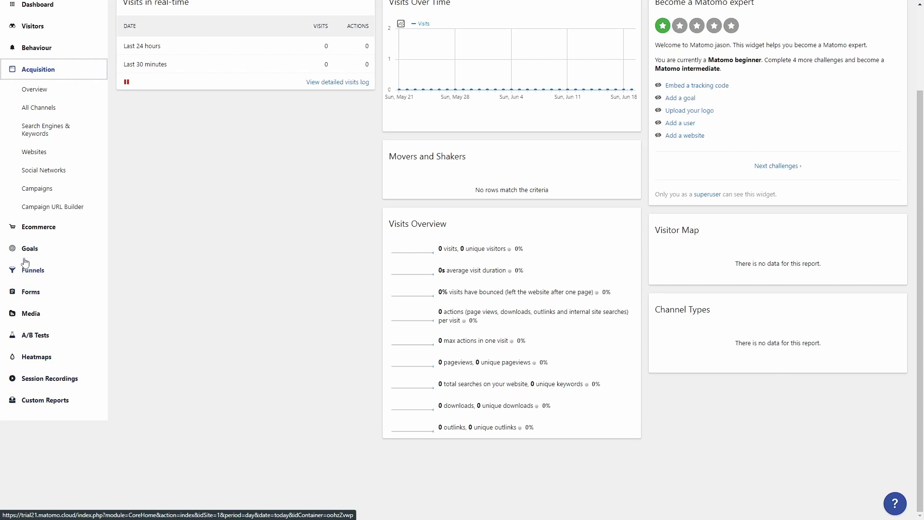
scroll(75, 230, up, 3)
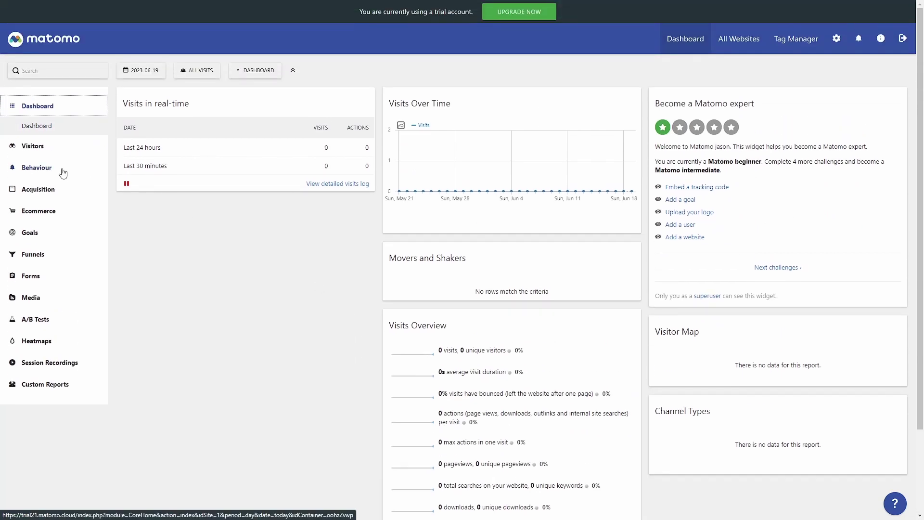
View the empty Visitors > Visits Log, then go back to the Dashboard.
click(37, 146)
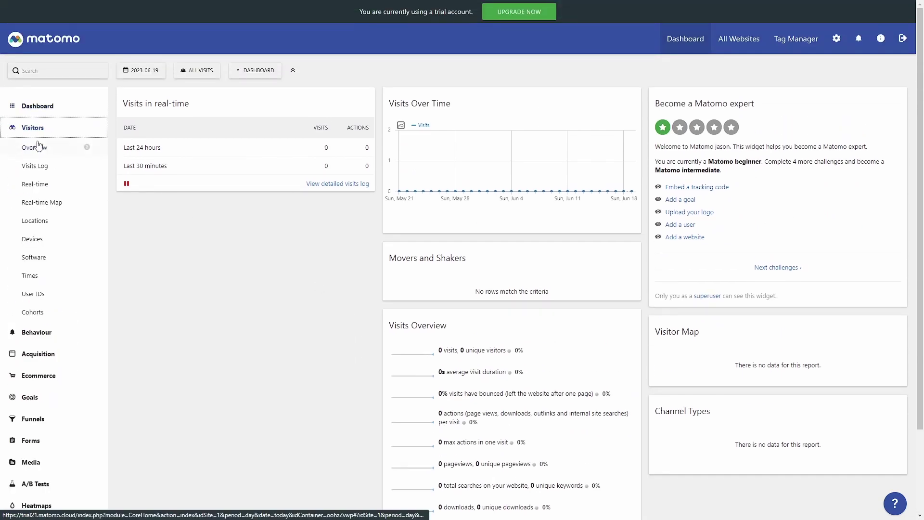
click(42, 167)
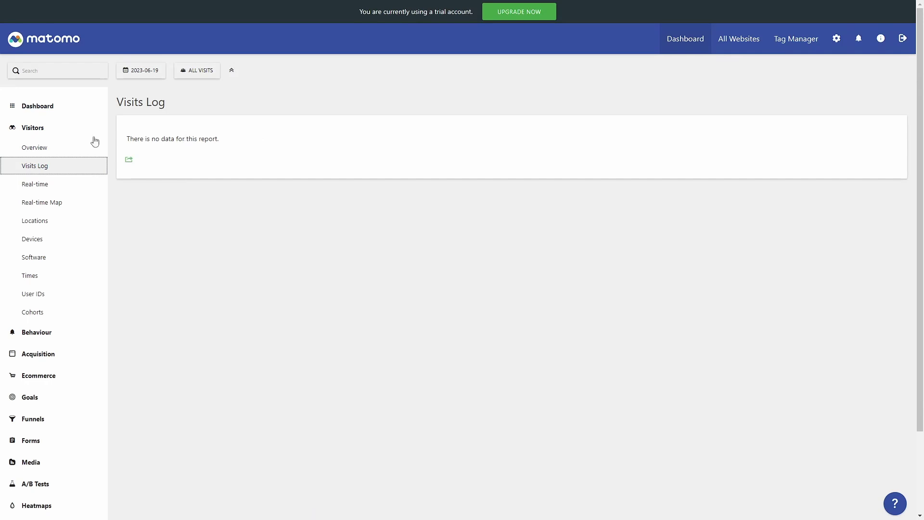
click(26, 127)
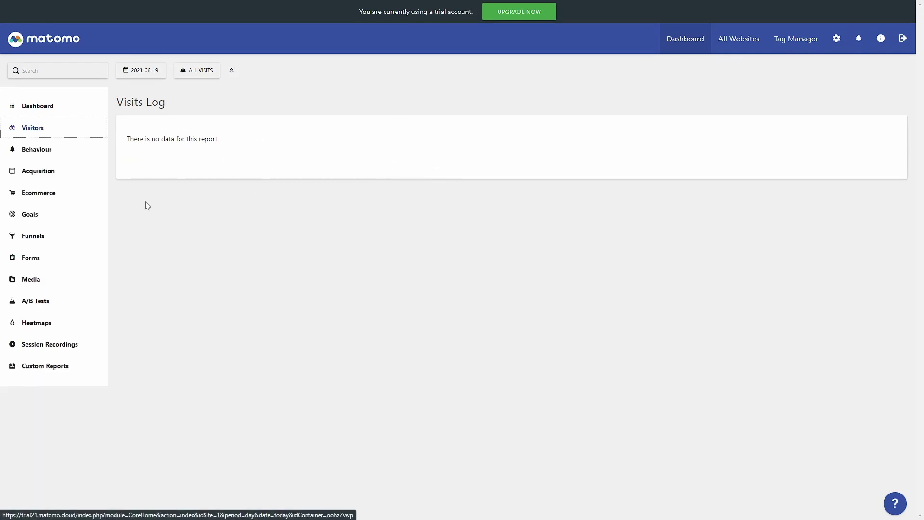
click(38, 106)
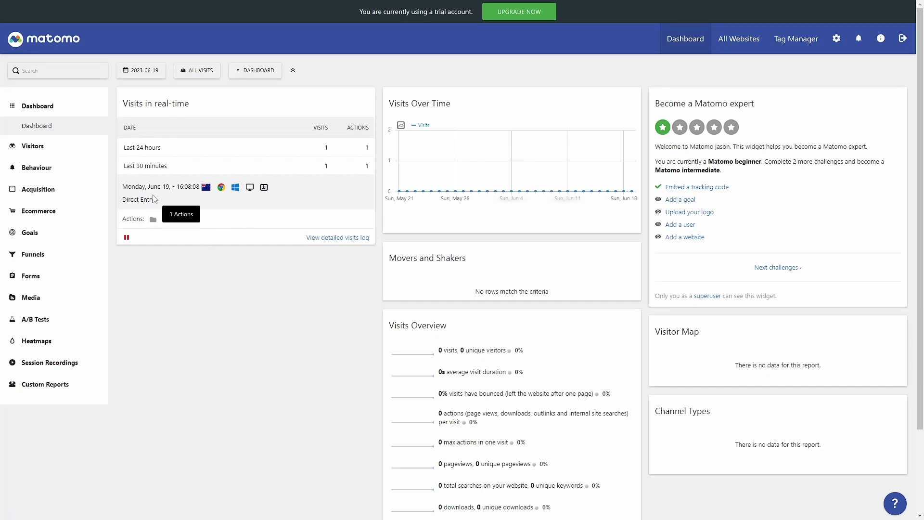
Open the visitor profile of the dashboard's first tracked visit.
mouse_move(206, 188)
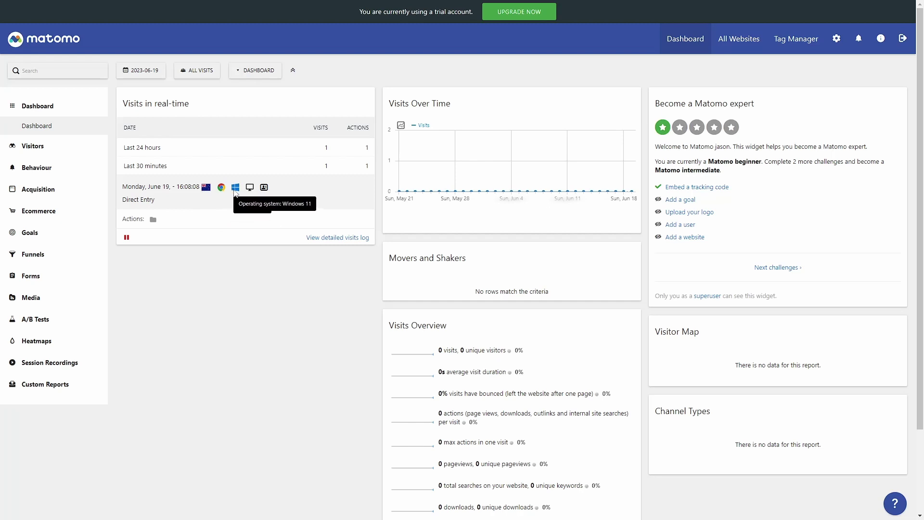
mouse_move(251, 191)
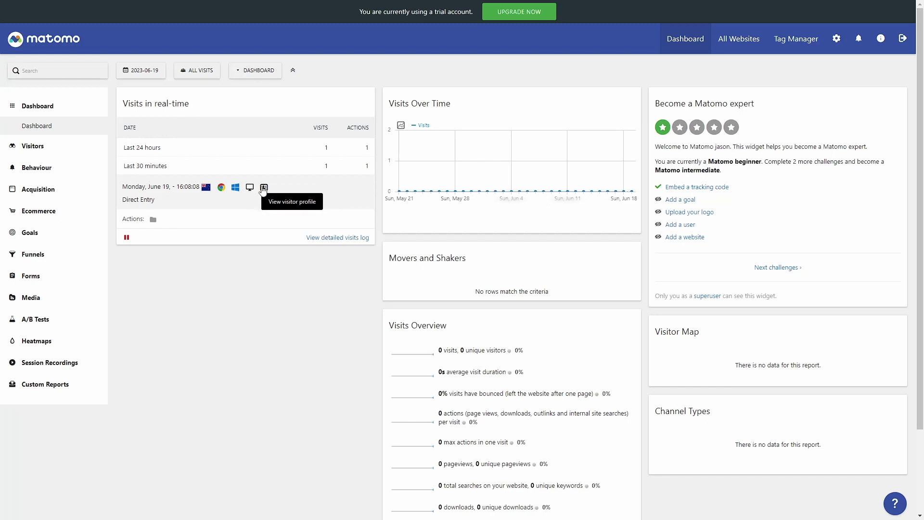
click(264, 188)
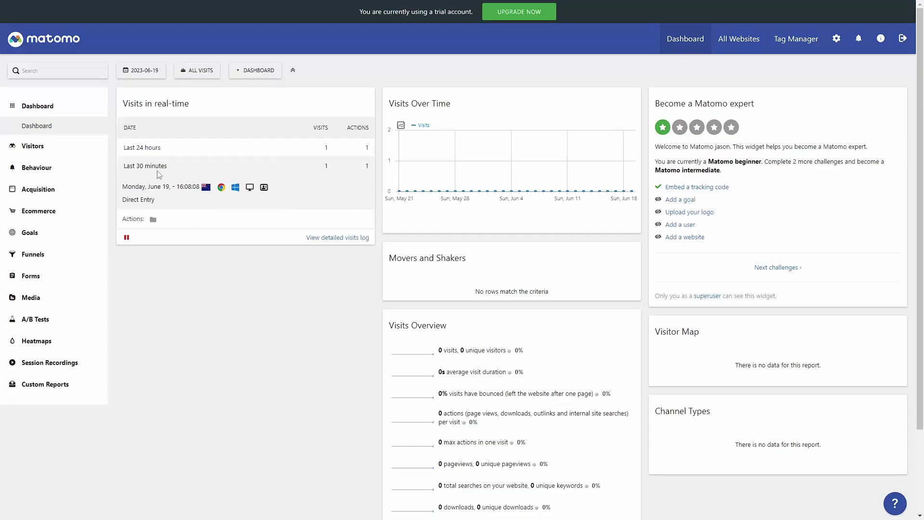
In Visitors > Visits Log, inspect the Auckland visit's anonymised IP address.
click(34, 147)
click(34, 166)
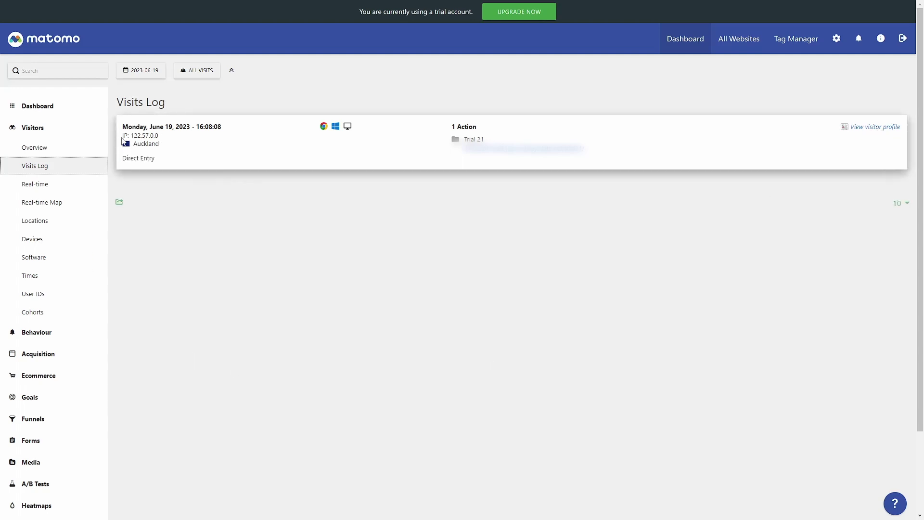
mouse_move(138, 137)
drag(149, 136, 169, 136)
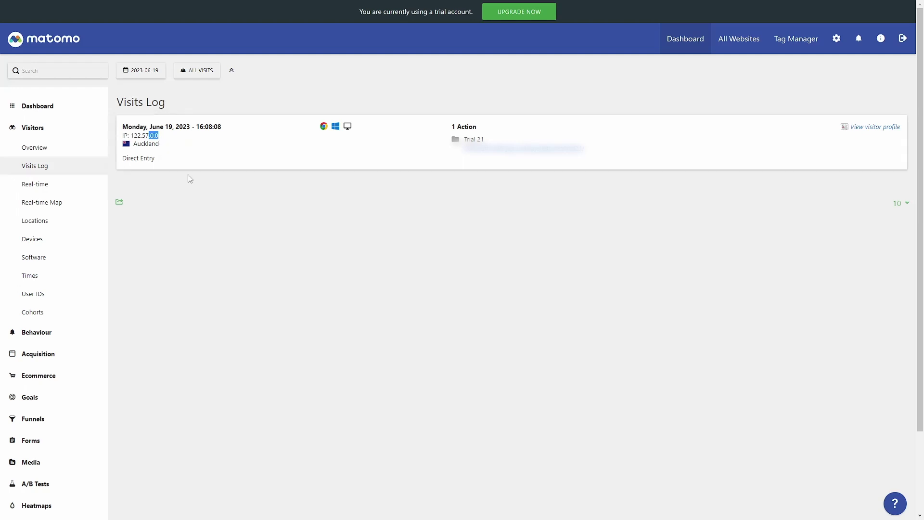
click(181, 154)
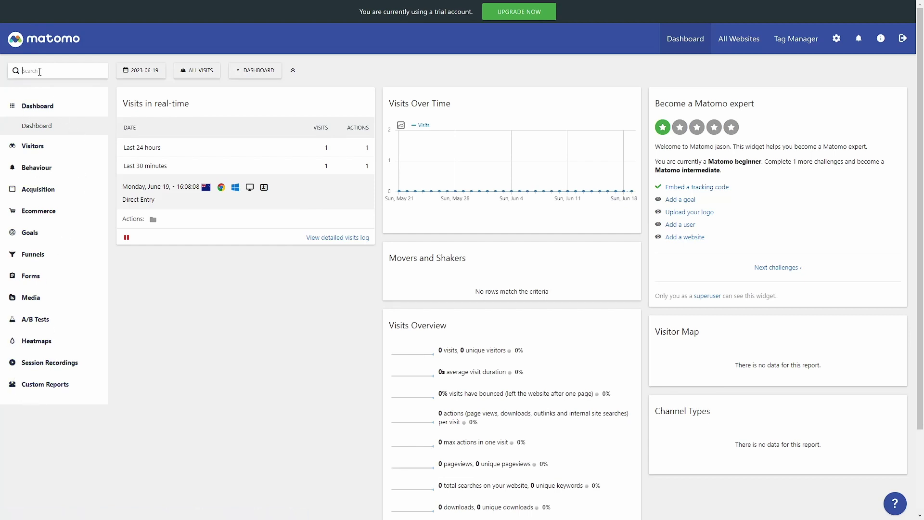
Search the reports for 'goal', then check the date picker and the visitor segment list.
text(goal)
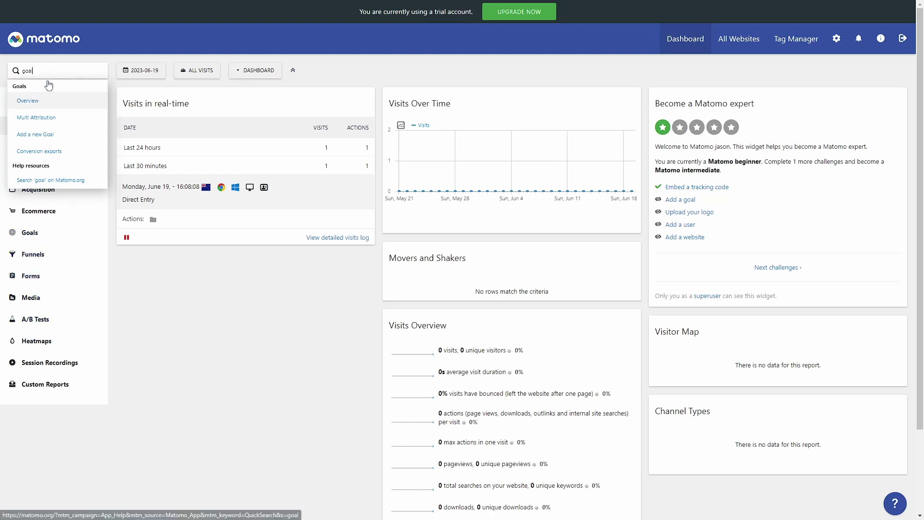
drag(28, 67, 22, 70)
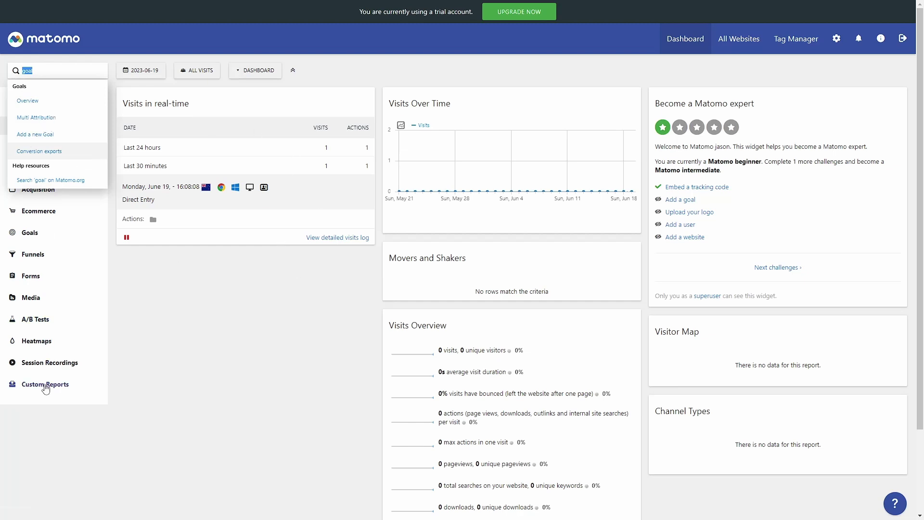
click(150, 326)
click(155, 72)
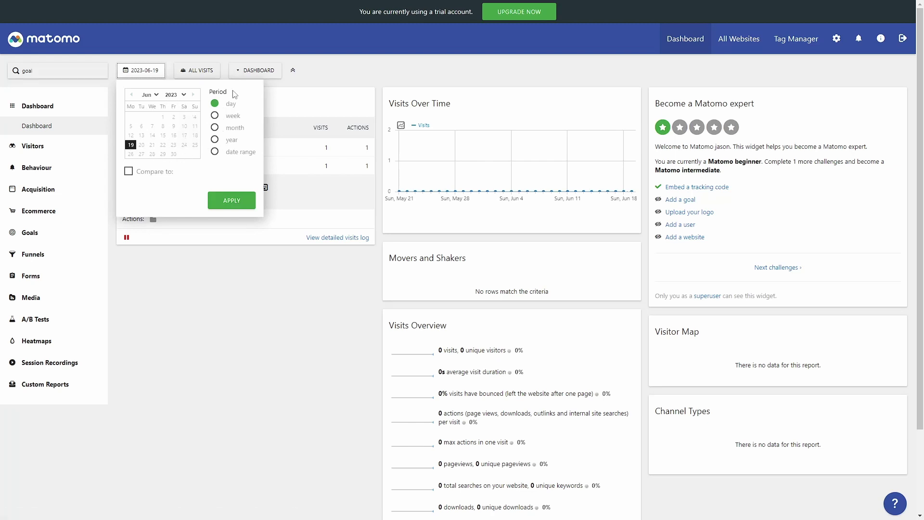
click(197, 71)
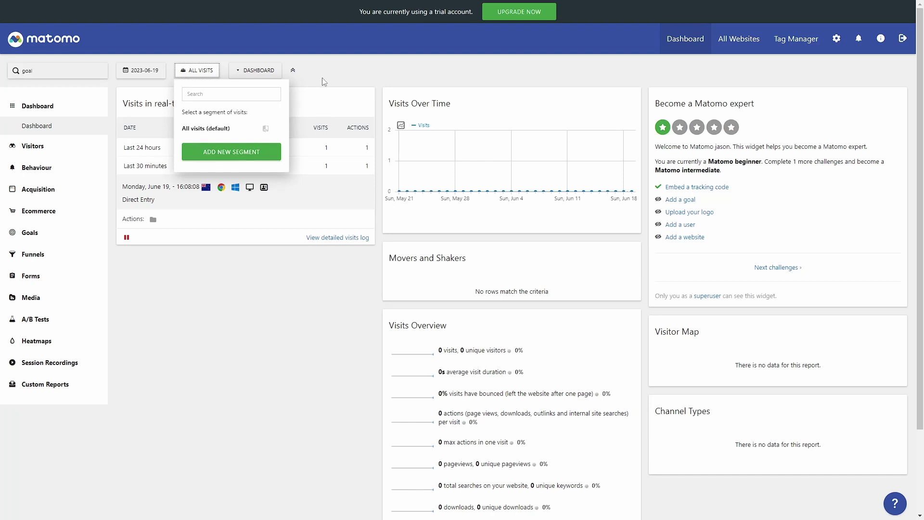
Browse the widget list, then move Visits Over Time and Visits Overview into the left column.
click(238, 71)
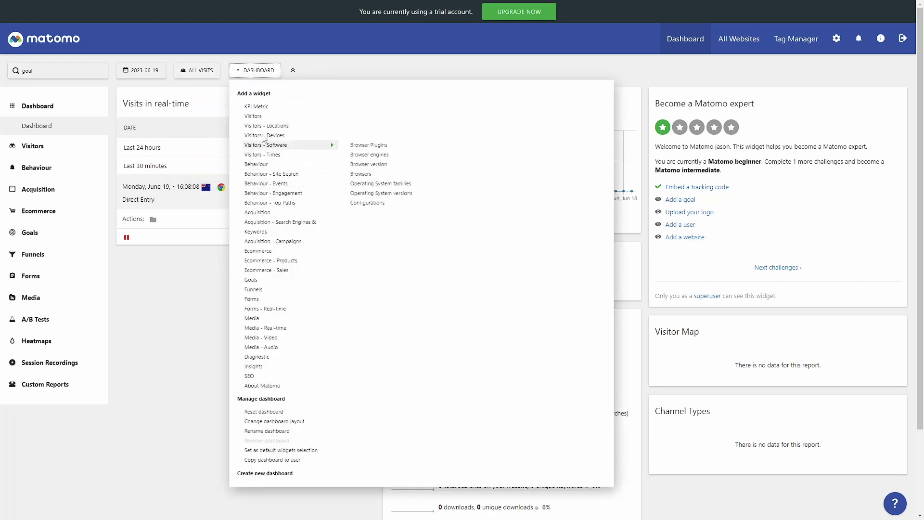
mouse_move(268, 117)
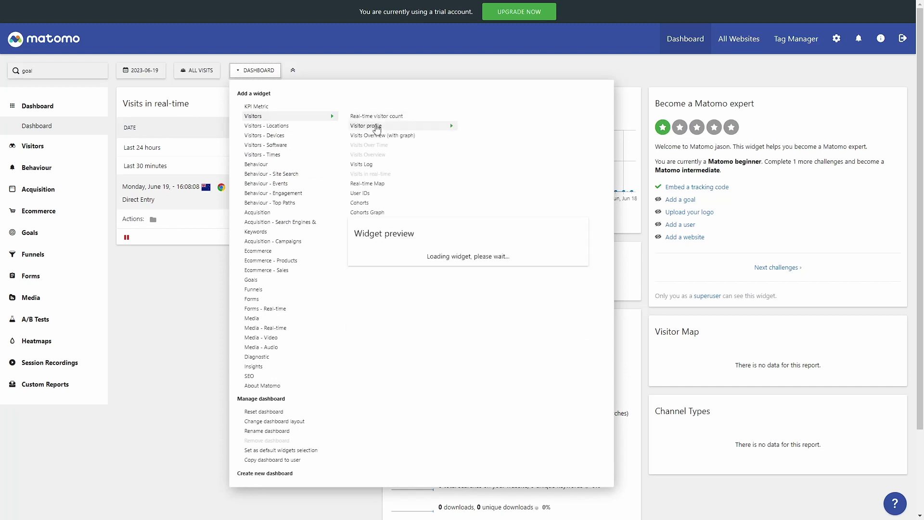
mouse_move(270, 280)
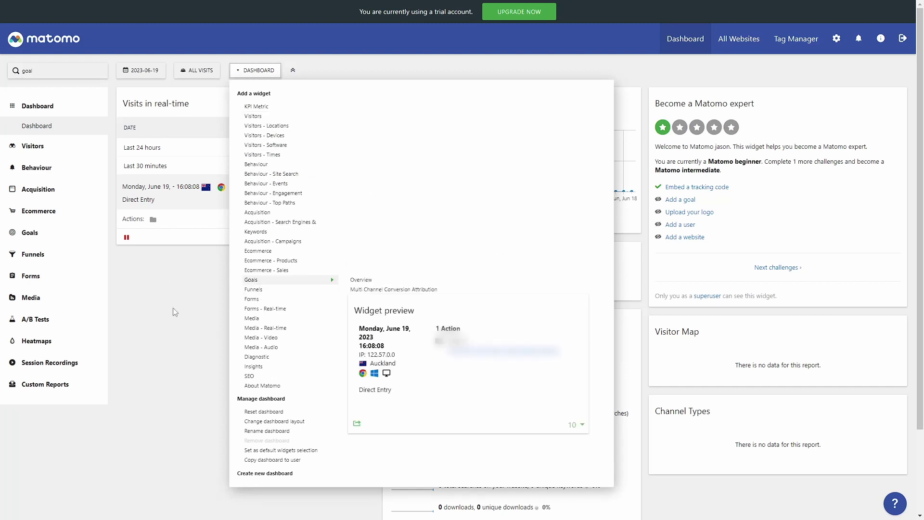
click(257, 71)
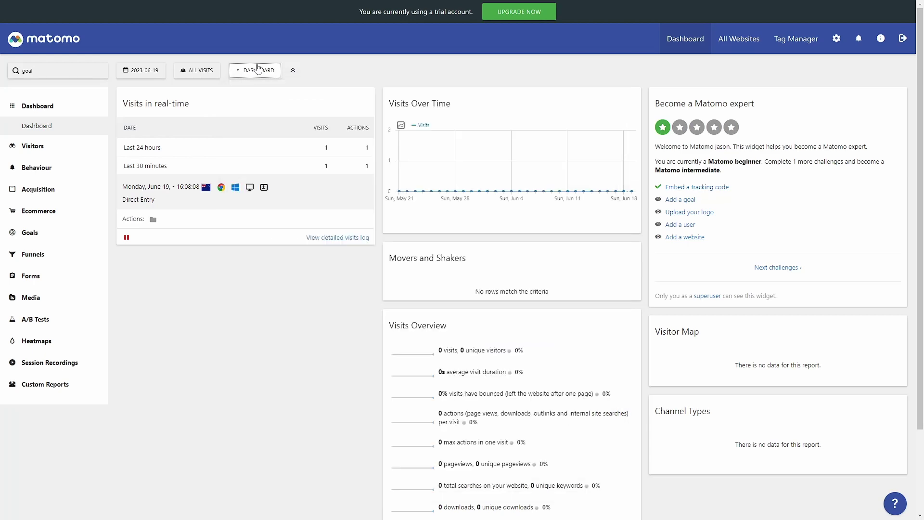
click(252, 74)
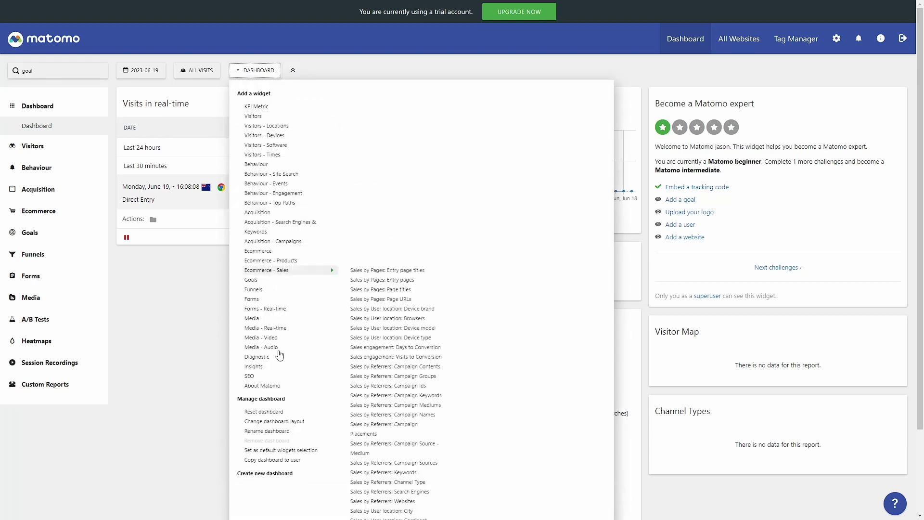
mouse_move(280, 261)
click(183, 291)
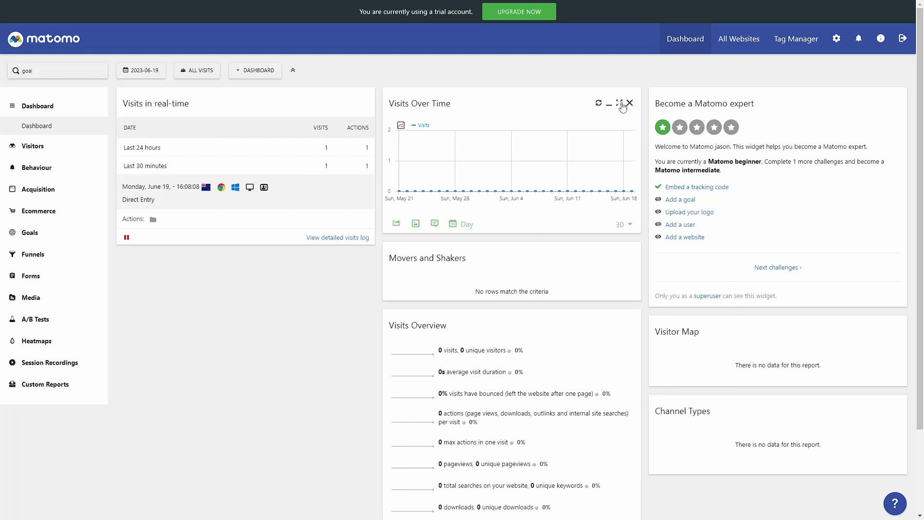
drag(578, 103, 240, 297)
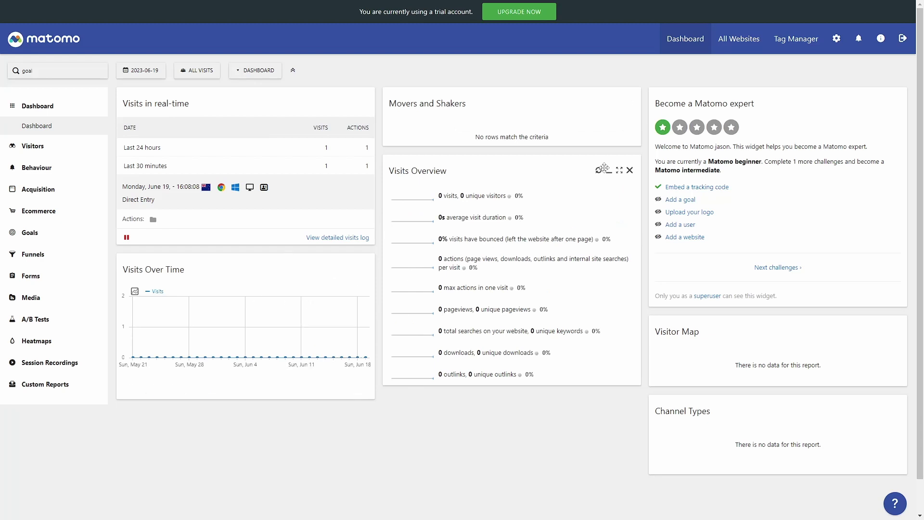
drag(617, 178, 353, 431)
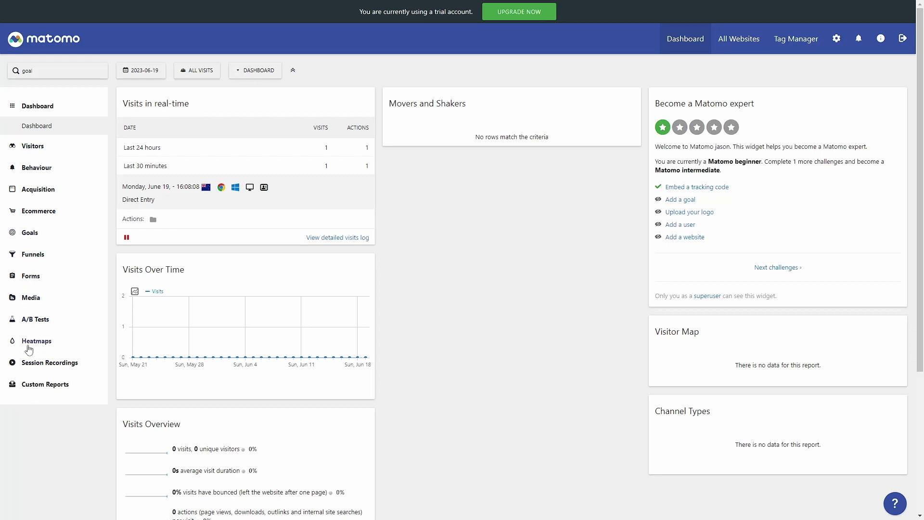
Add a Goals Overview widget and place it at the top of the middle column.
click(30, 233)
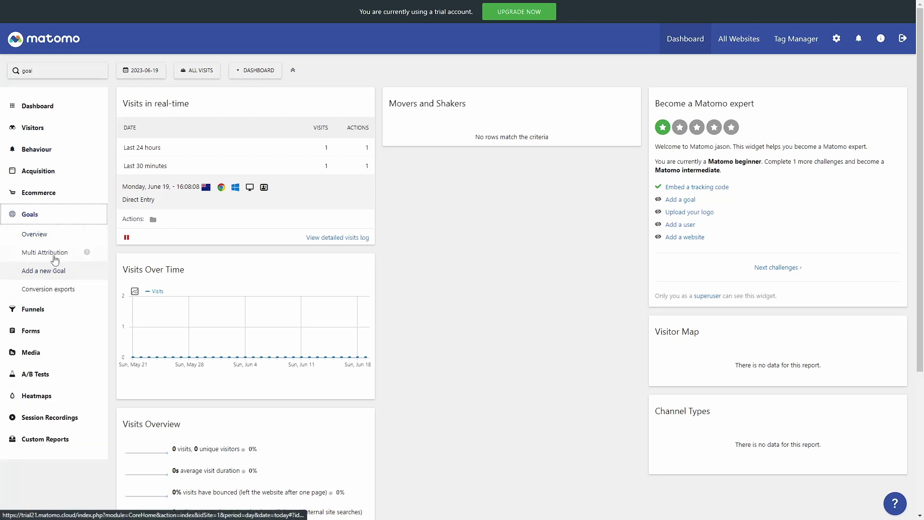
click(270, 72)
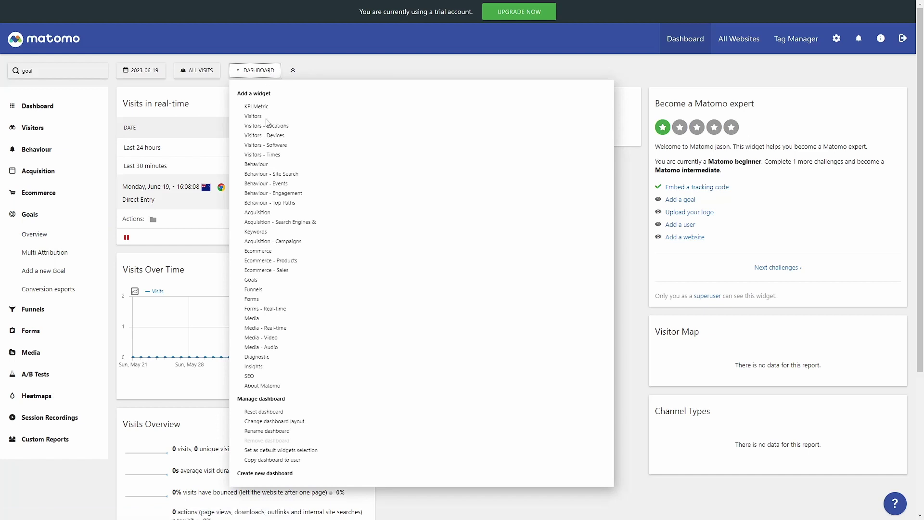
mouse_move(284, 279)
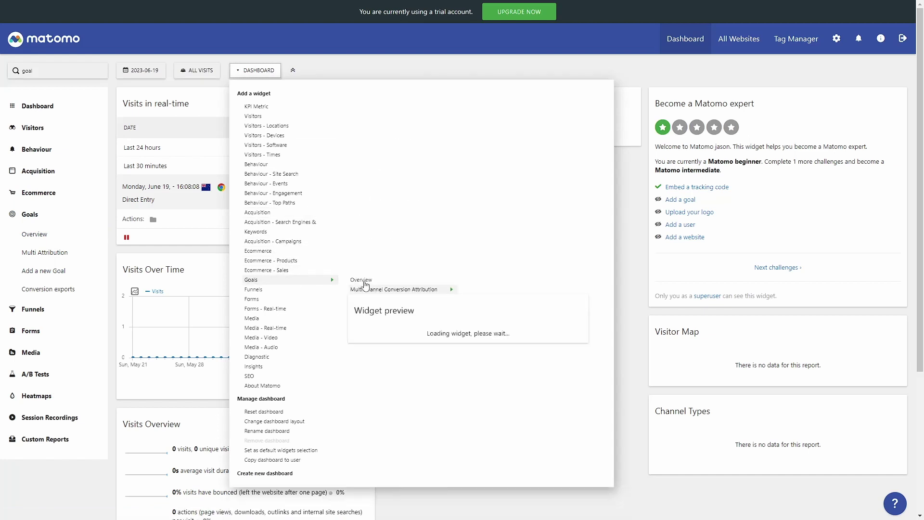
click(365, 282)
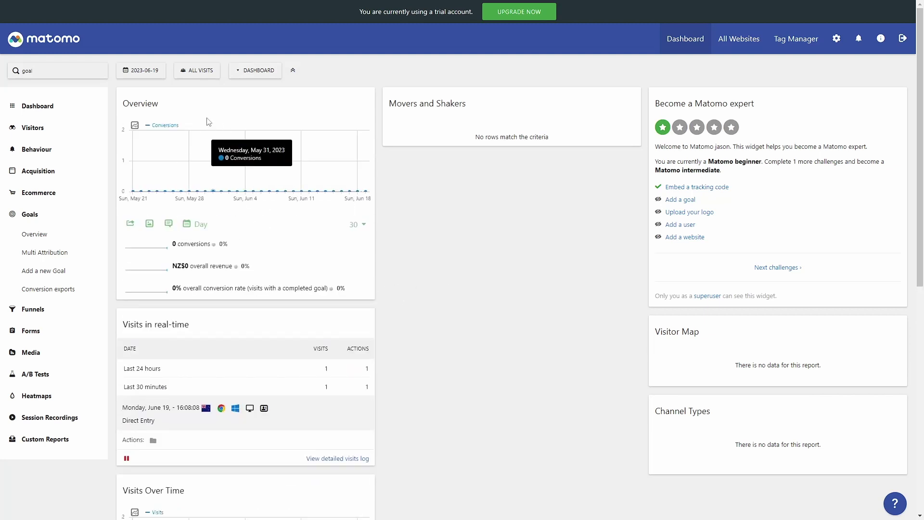
drag(195, 100, 471, 96)
click(256, 71)
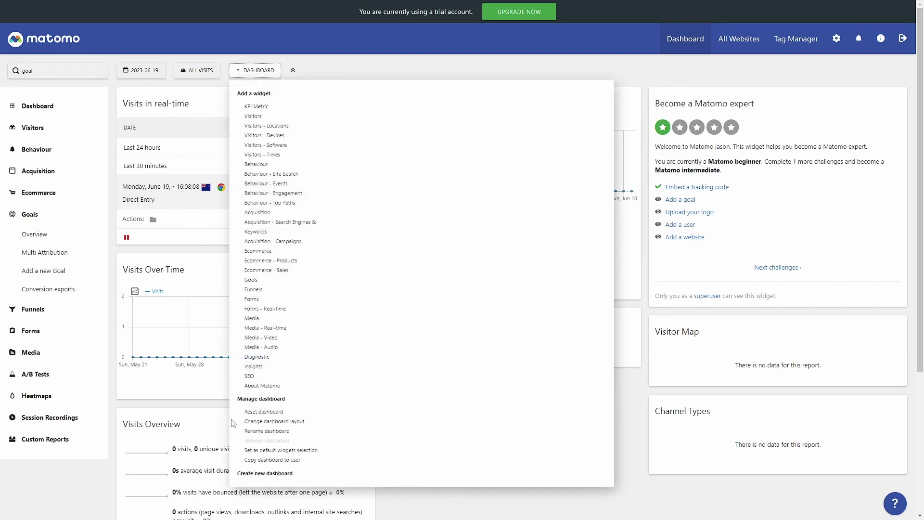
Keep the dashboard layout and rename the dashboard to 'My Cool Dashboard'.
click(268, 424)
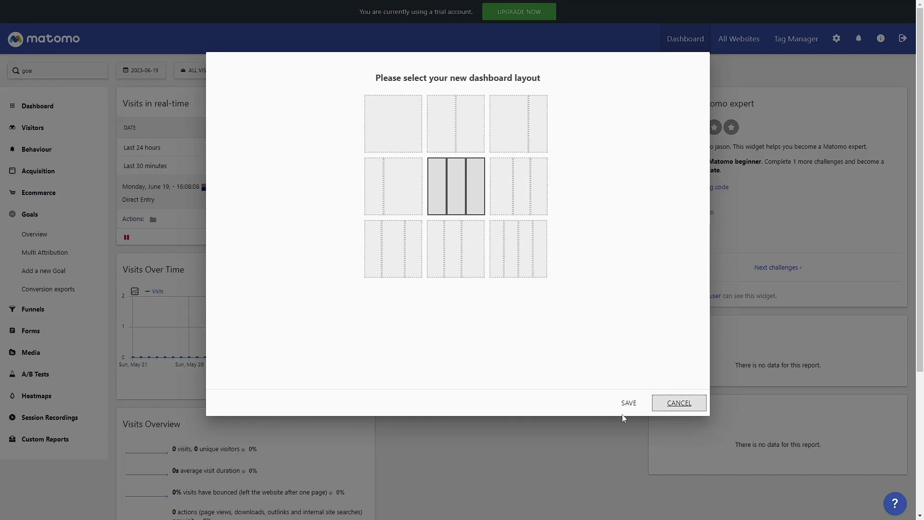
click(679, 404)
click(245, 73)
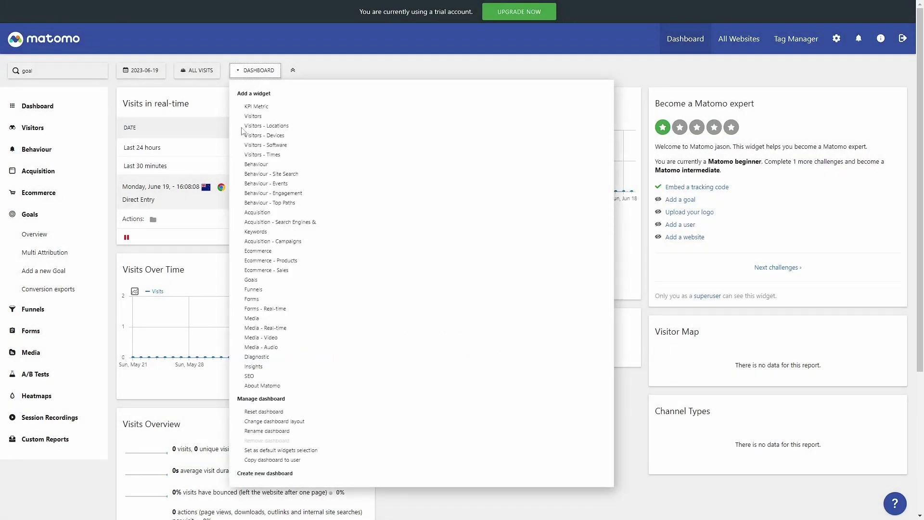
click(286, 432)
drag(364, 100, 268, 91)
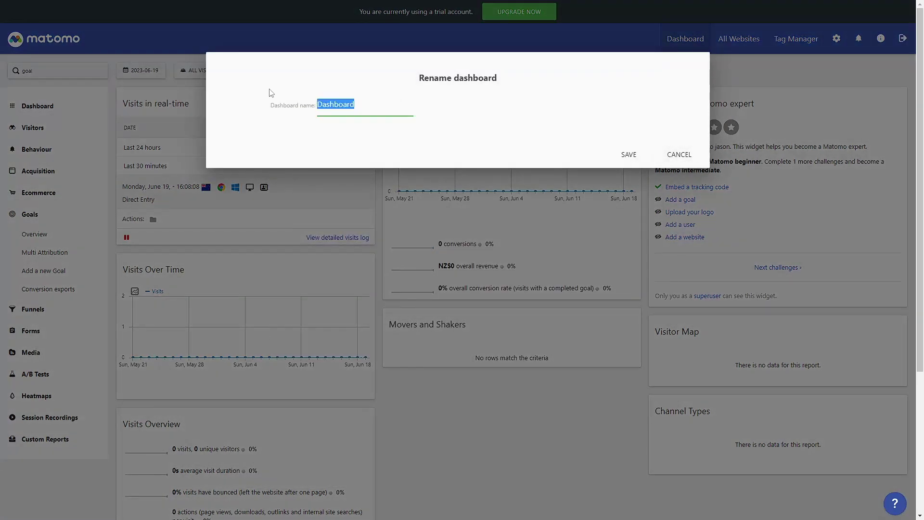
text(My Cool Dashb)
key(Return)
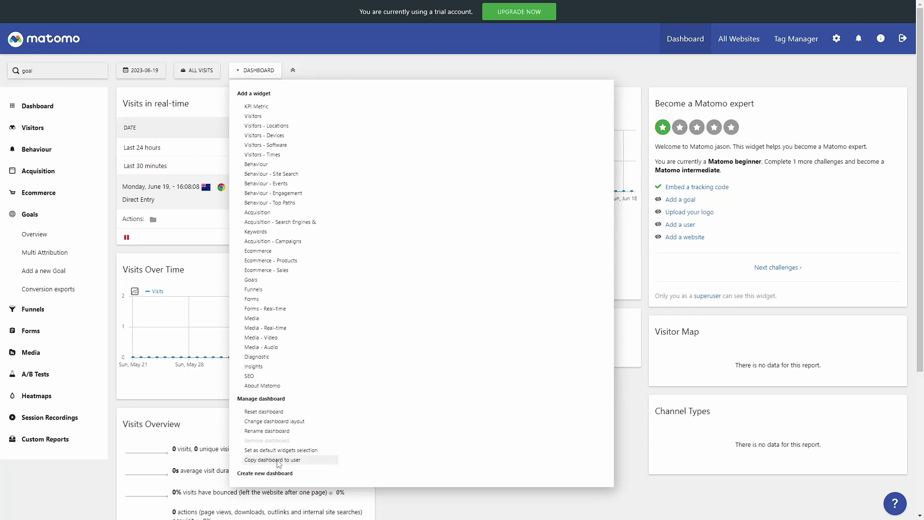
Copy My Cool Dashboard to your user account and open it.
click(277, 462)
click(543, 147)
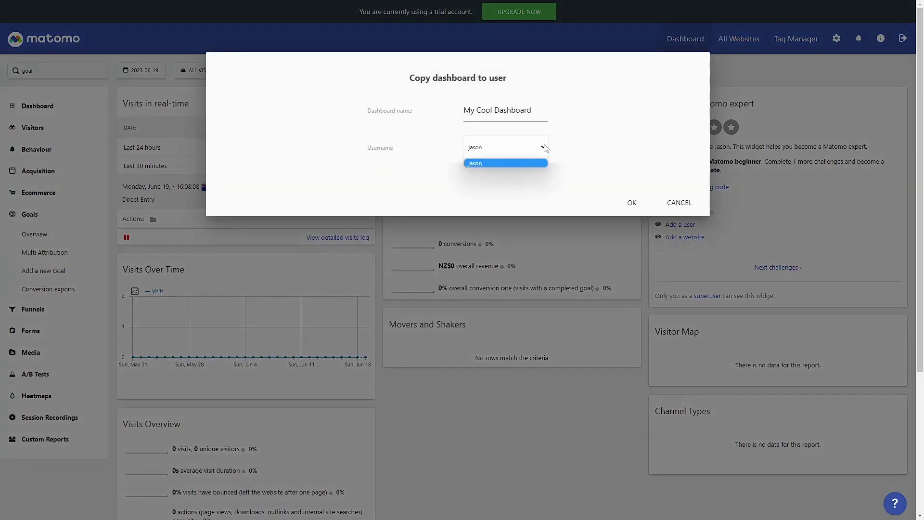
click(541, 147)
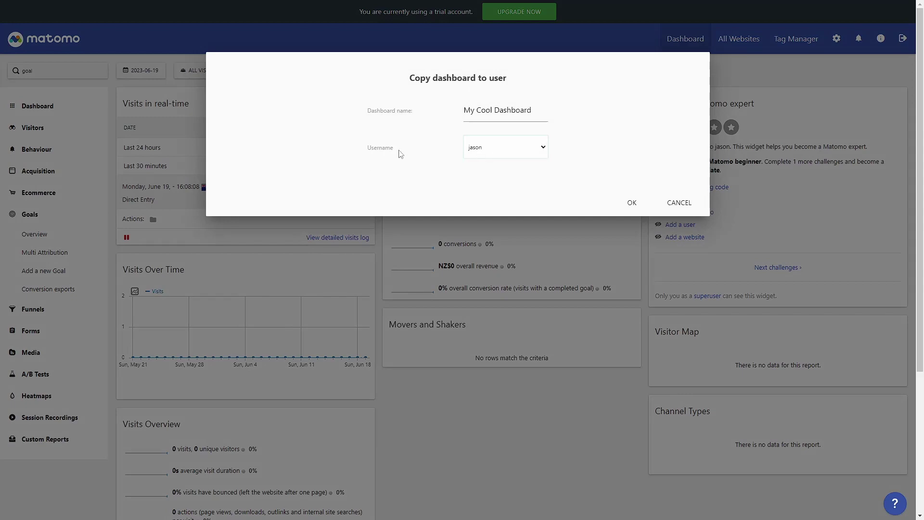
click(633, 202)
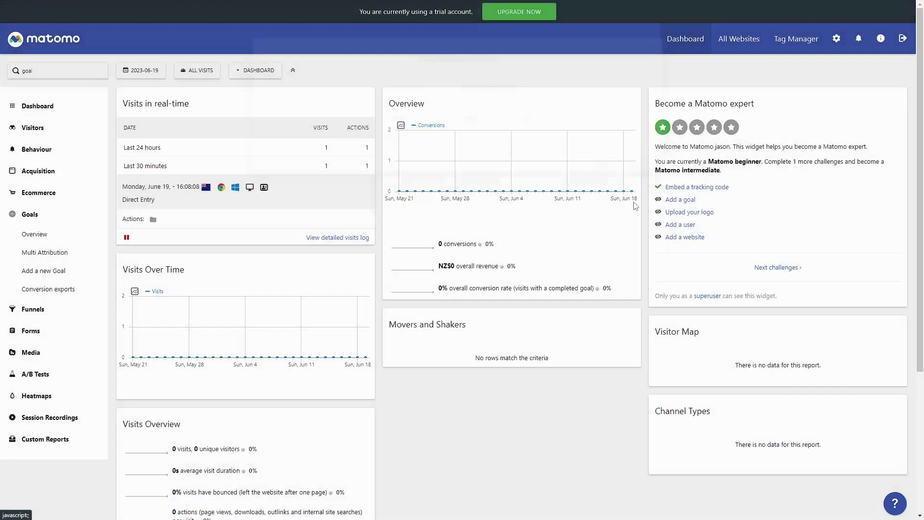
click(27, 109)
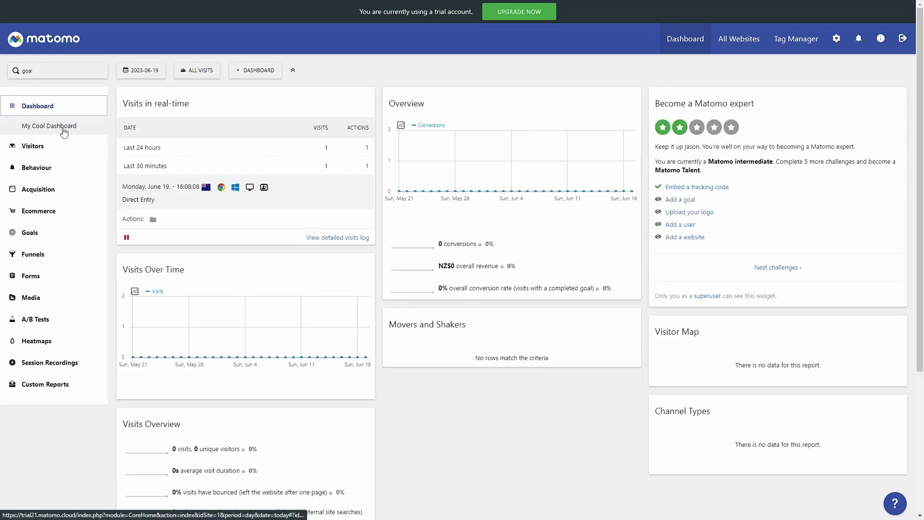
click(259, 71)
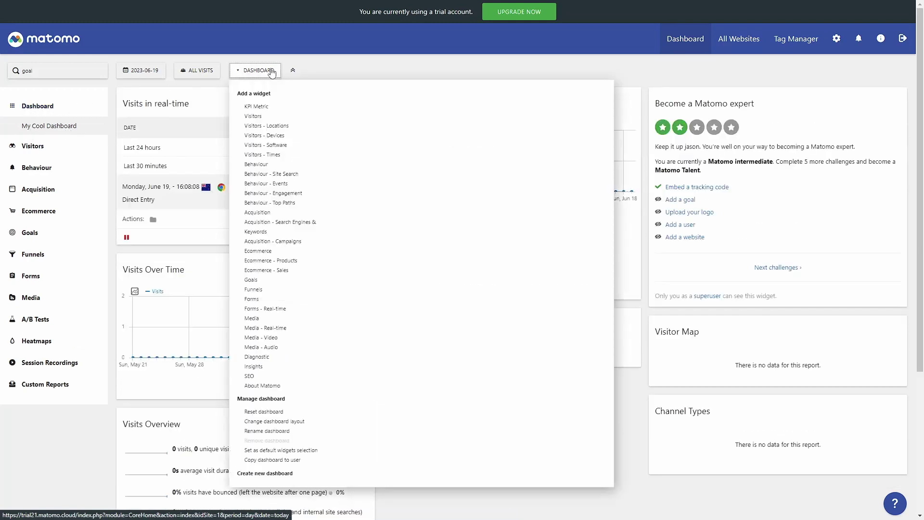
Create a new empty dashboard named 'My other cool dashboard'.
click(273, 473)
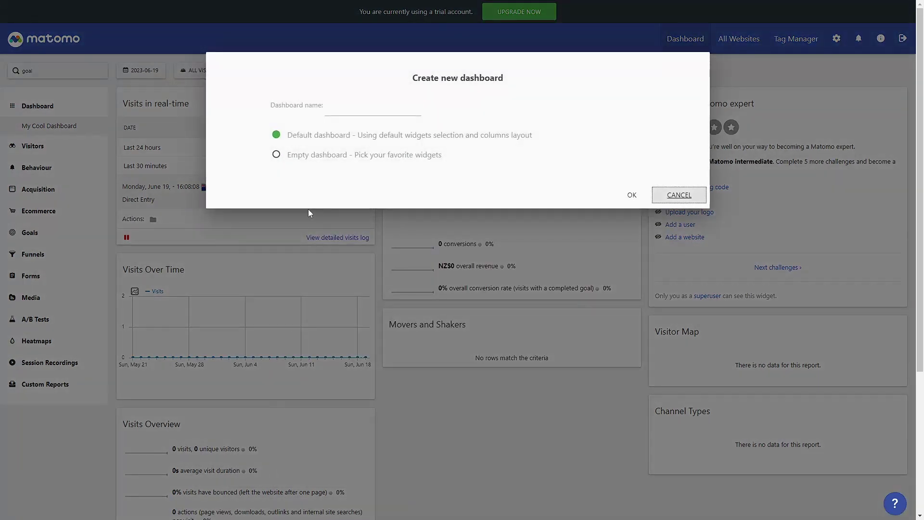
click(367, 108)
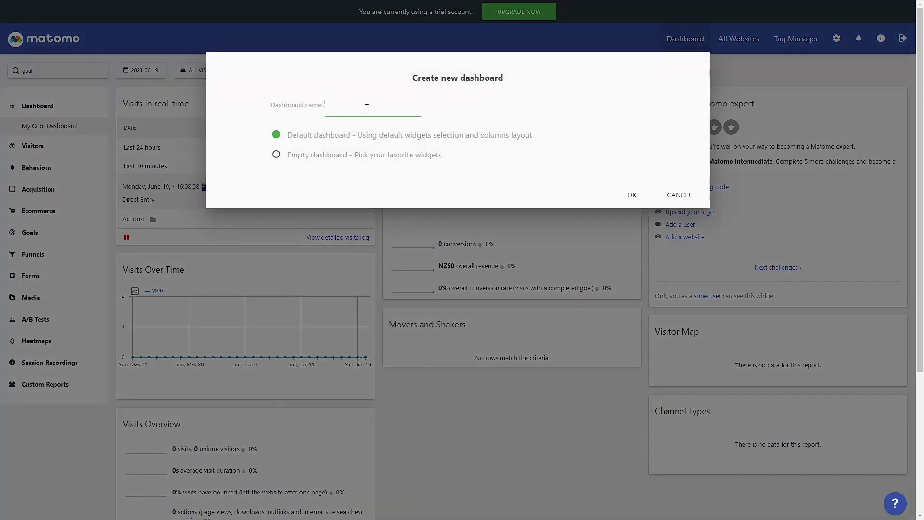
text(My other cool dashboard)
click(521, 155)
click(276, 155)
click(631, 195)
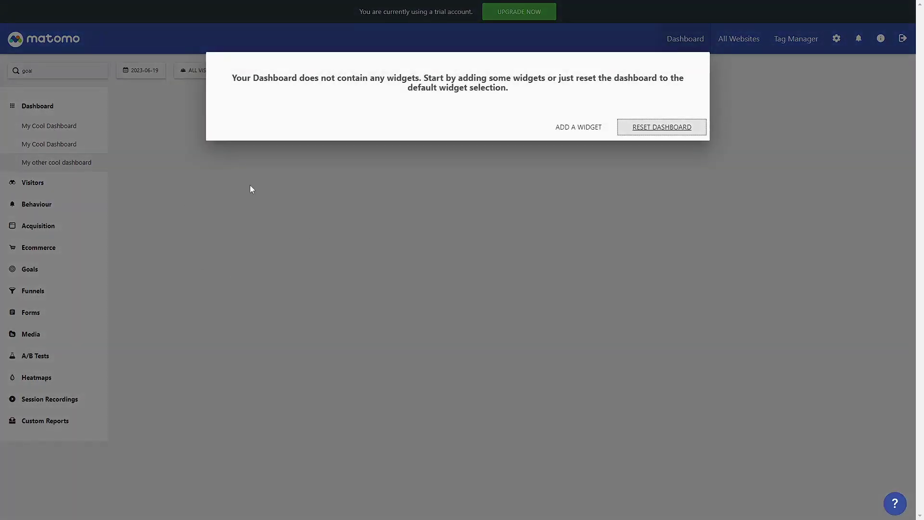
Add the Visitors > Real-time visitor count widget to the new dashboard.
click(593, 132)
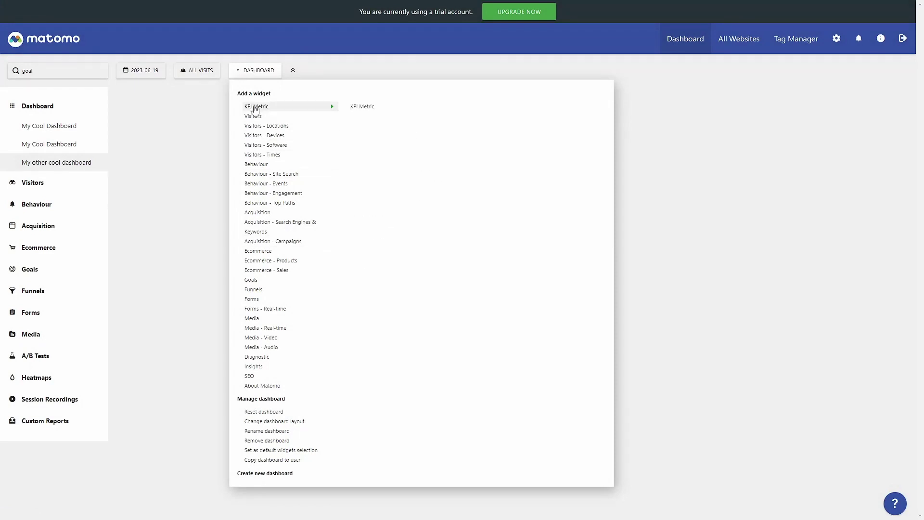
mouse_move(255, 116)
mouse_move(391, 122)
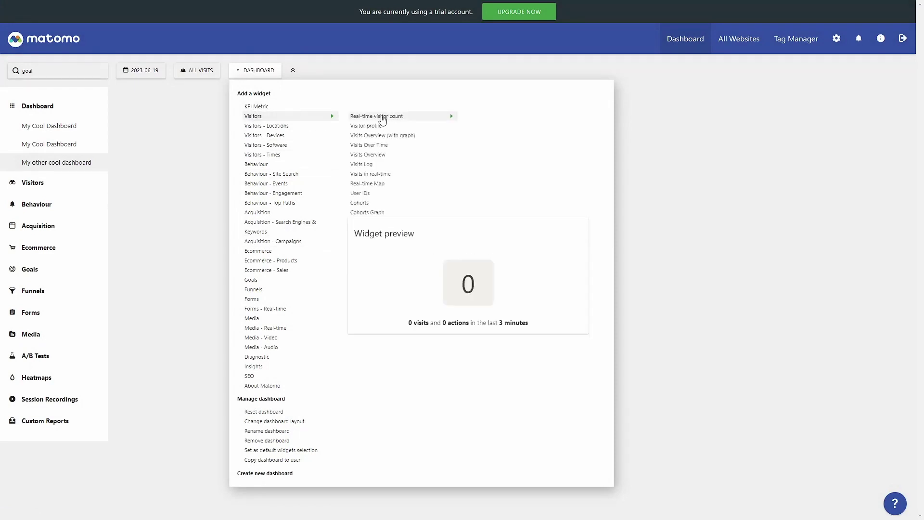
click(383, 118)
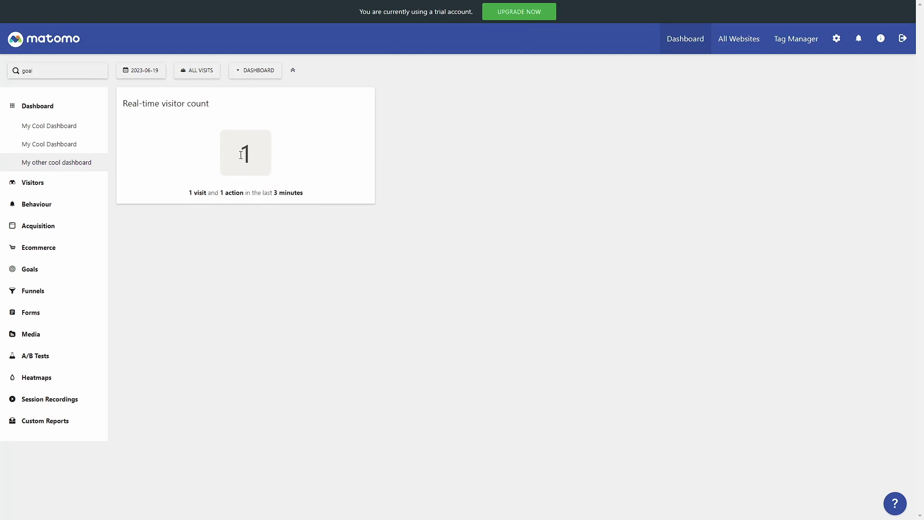
click(260, 71)
Add the Real-time Map widget from the Visitors widget list to My other cool dashboard.
click(256, 74)
click(255, 73)
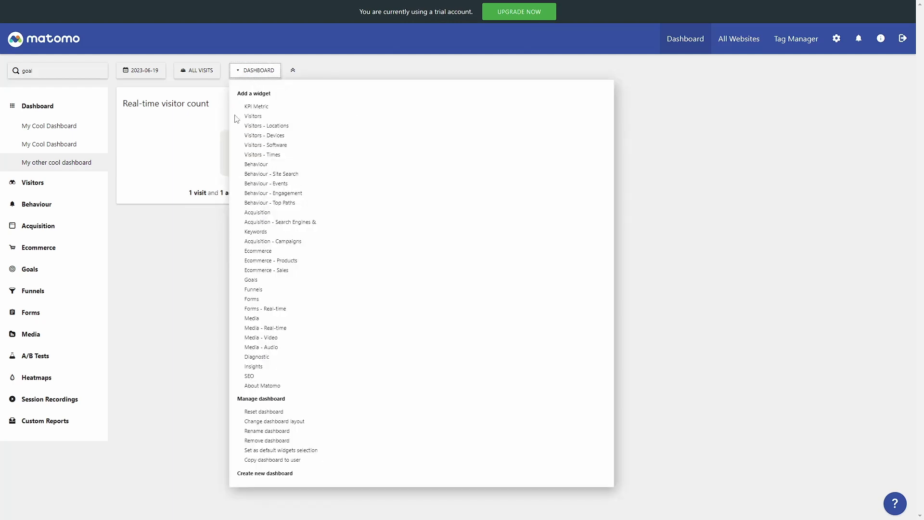
mouse_move(251, 118)
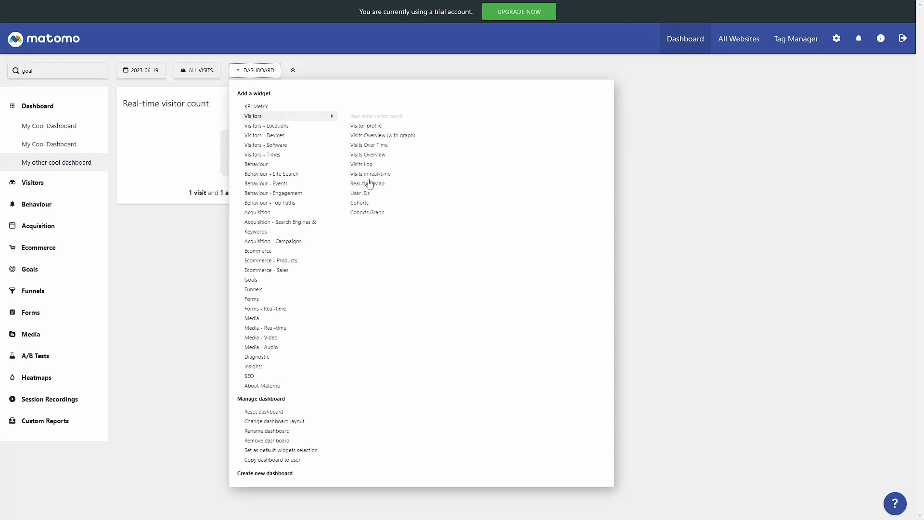
click(378, 186)
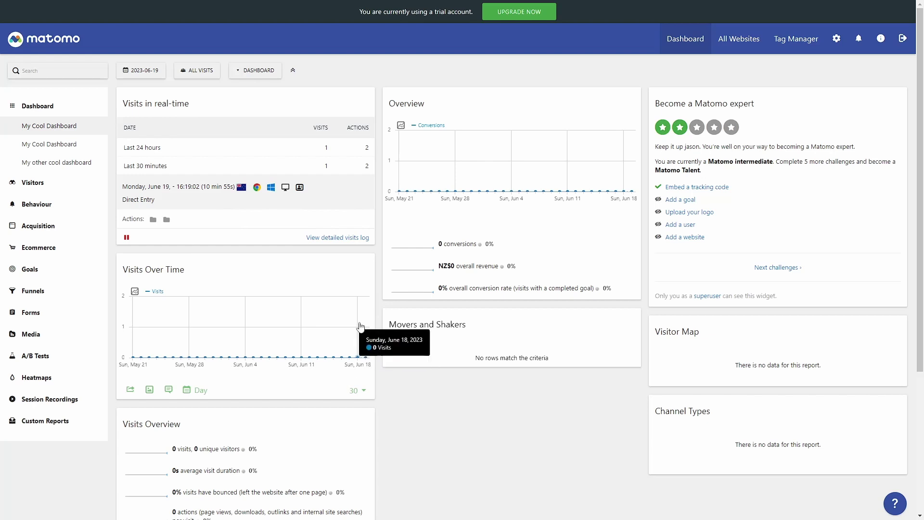
Browse the Visits Log and the Real-time visits reports.
click(32, 183)
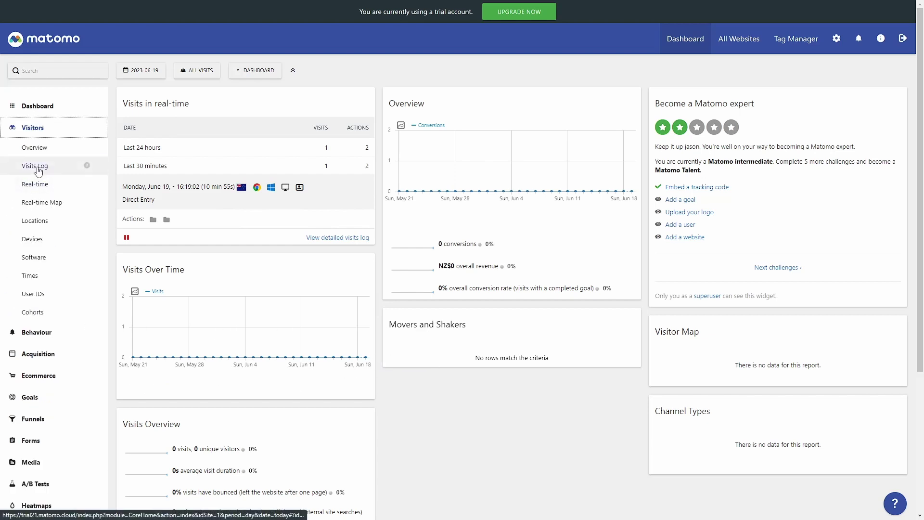
click(38, 168)
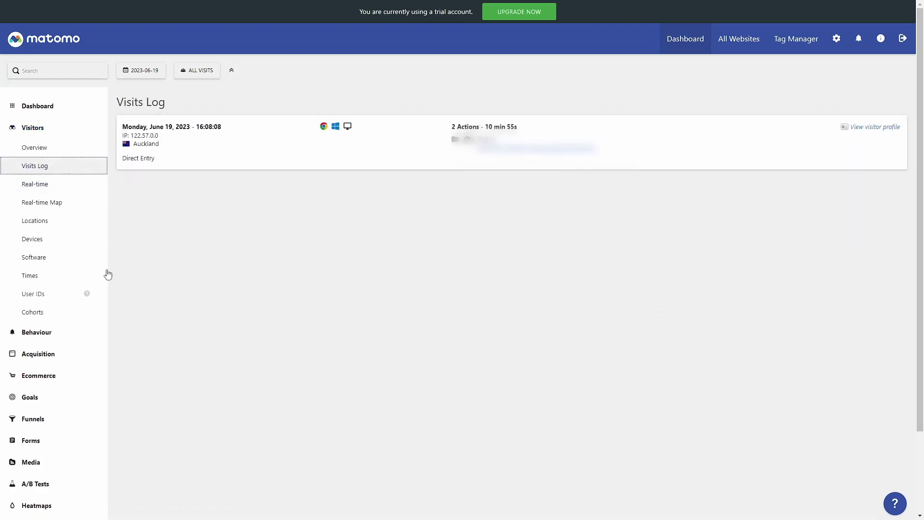
click(36, 184)
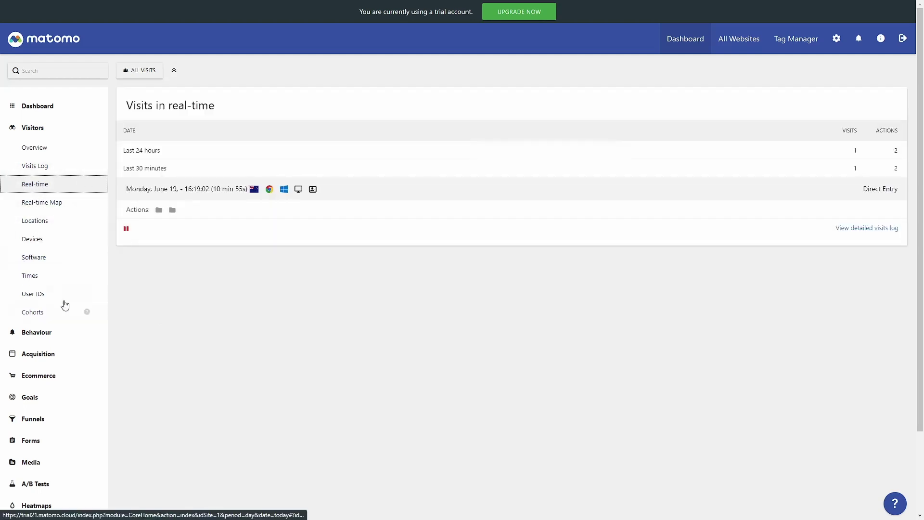
View the empty Behaviour Pages report, then bring up the Matomo help page.
click(39, 332)
click(29, 170)
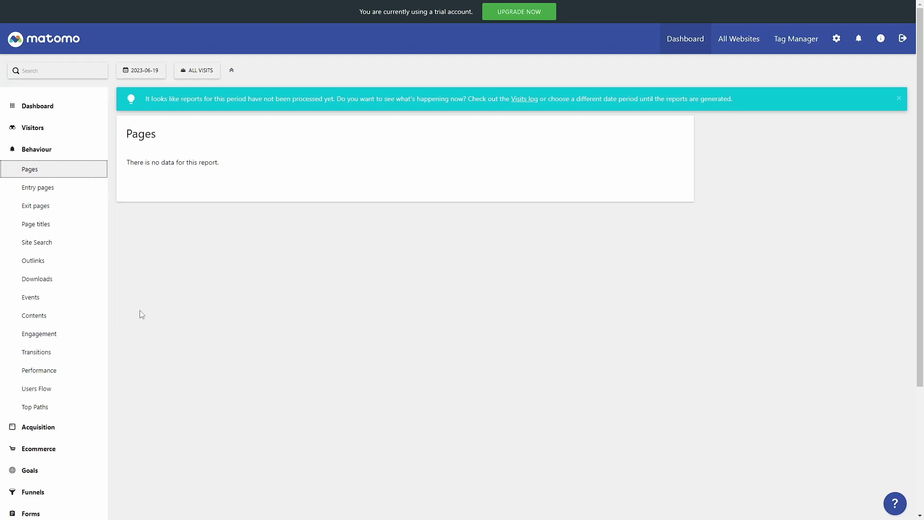
click(882, 40)
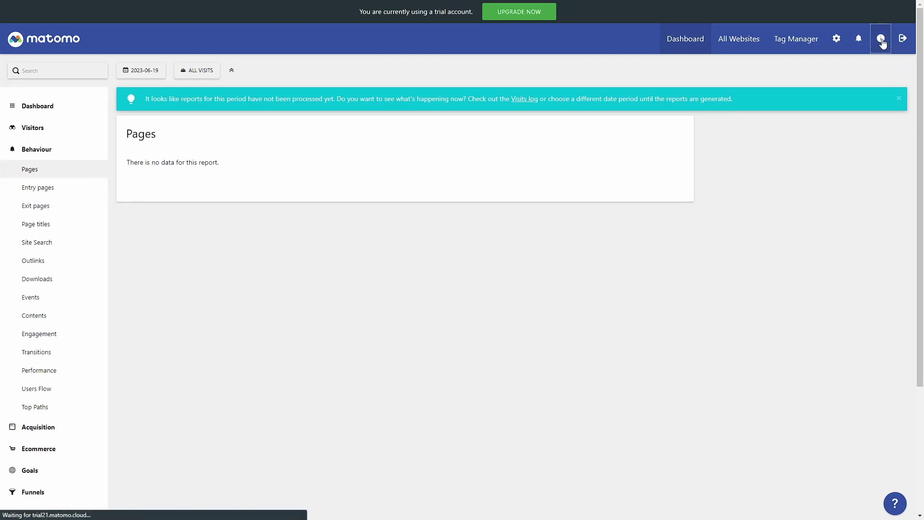
On the Matomo Demo site, view My other cool dashboard and My Cool Dashboard, then its Visits Log.
scroll(409, 250, down, 9)
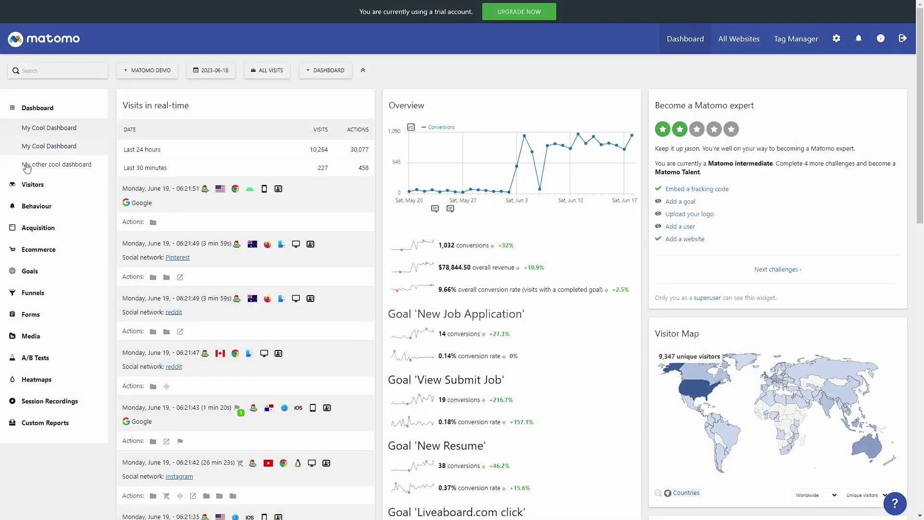
click(26, 165)
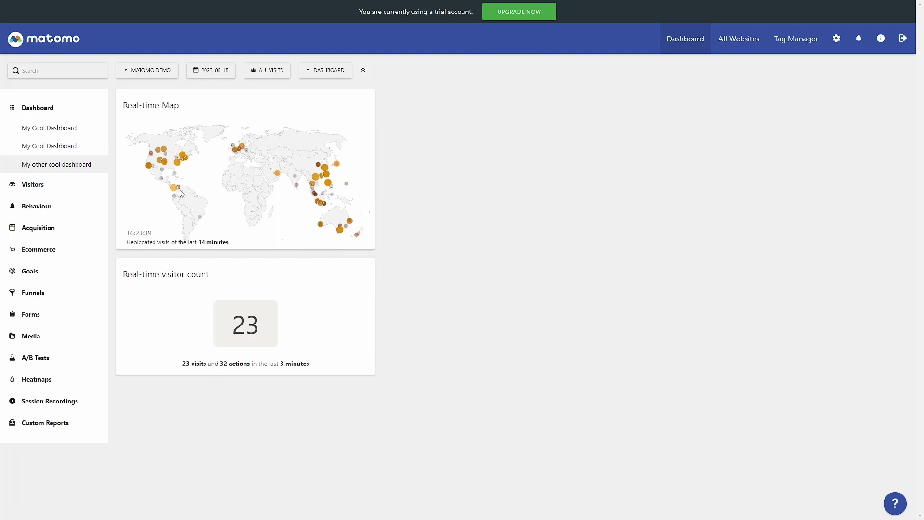
click(36, 130)
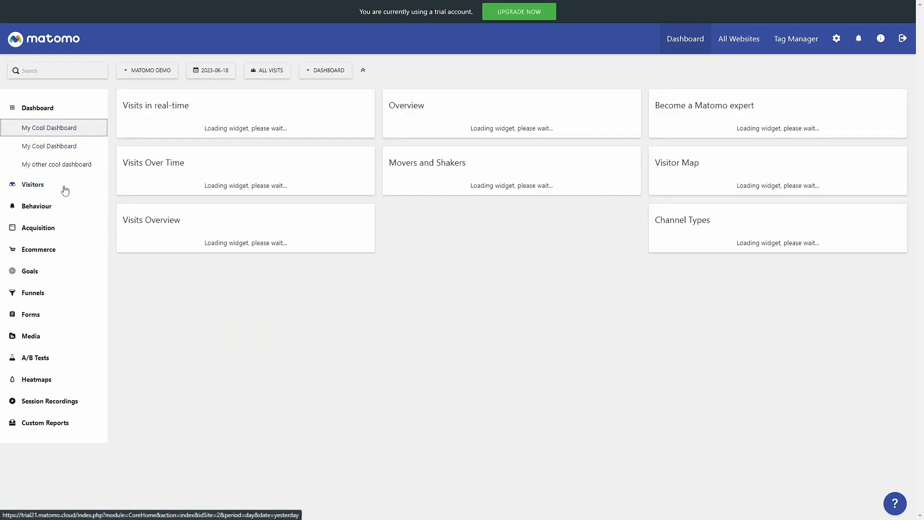
click(35, 187)
click(39, 169)
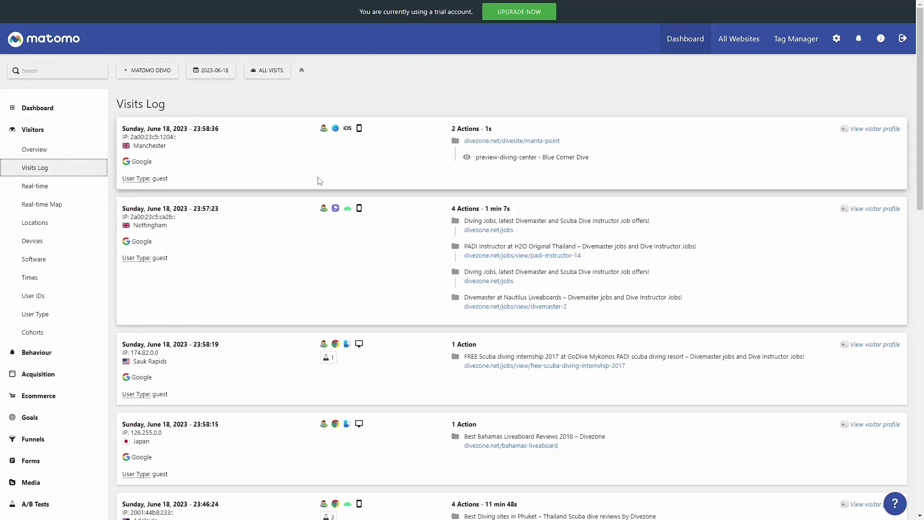
scroll(314, 383, down, 15)
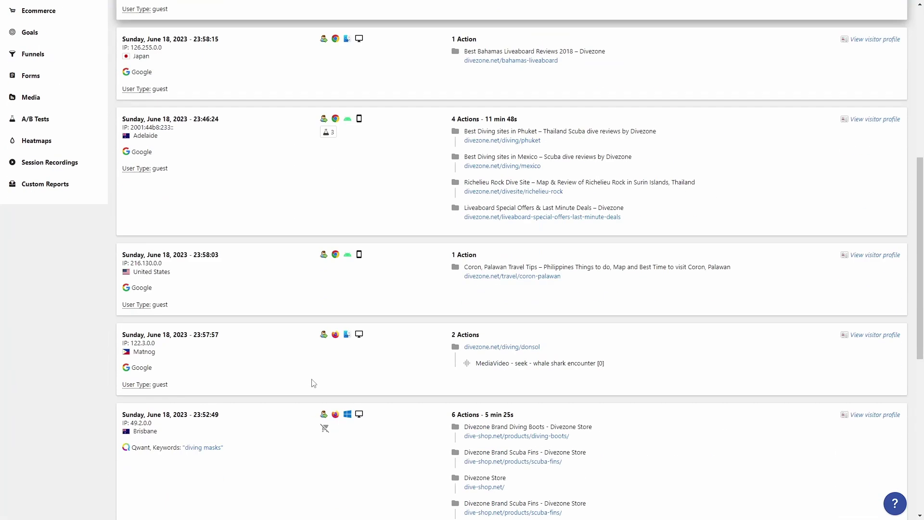
scroll(313, 383, down, 5)
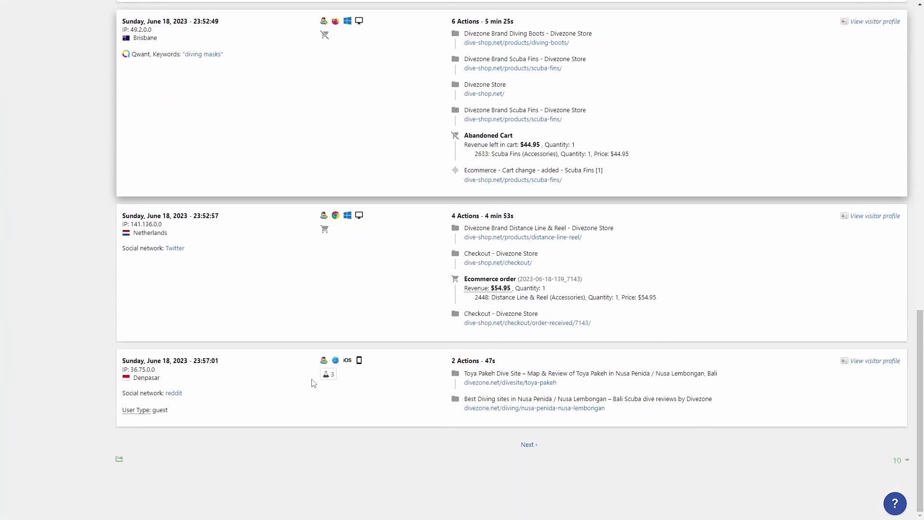
scroll(314, 384, up, 20)
scroll(314, 384, up, 1)
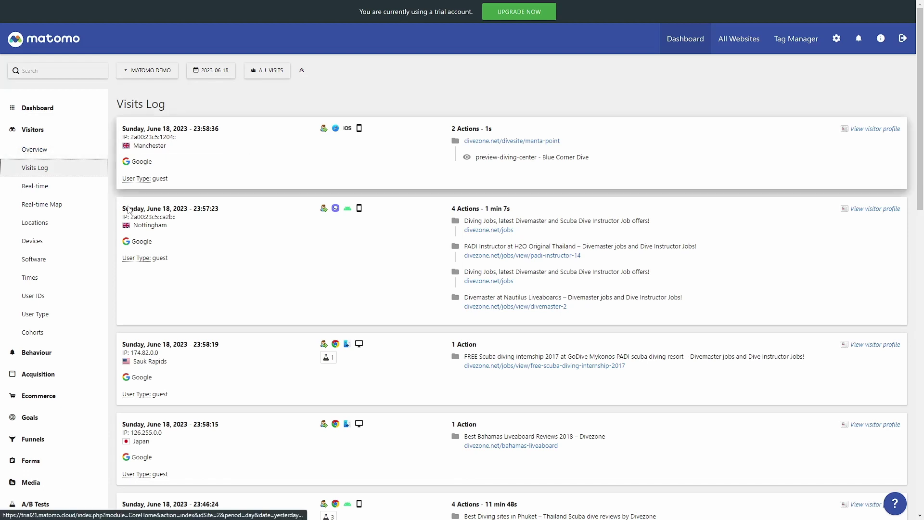
click(869, 210)
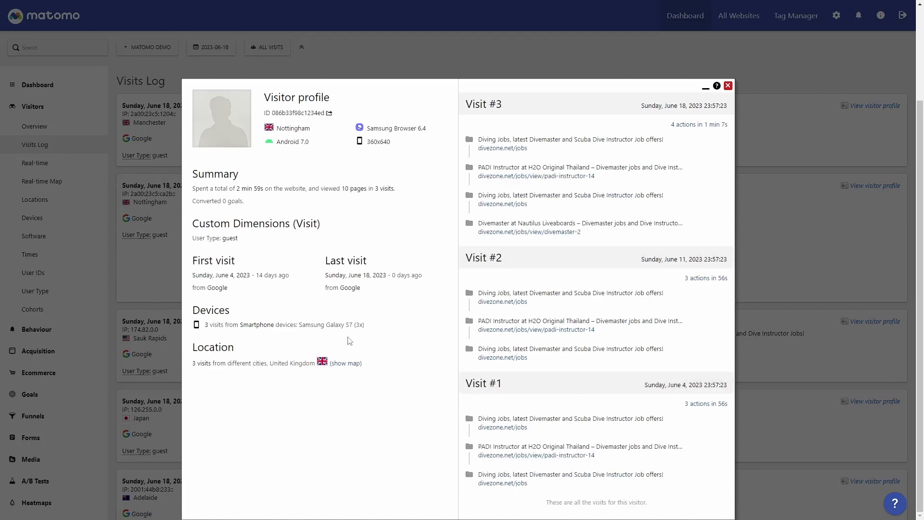
click(728, 85)
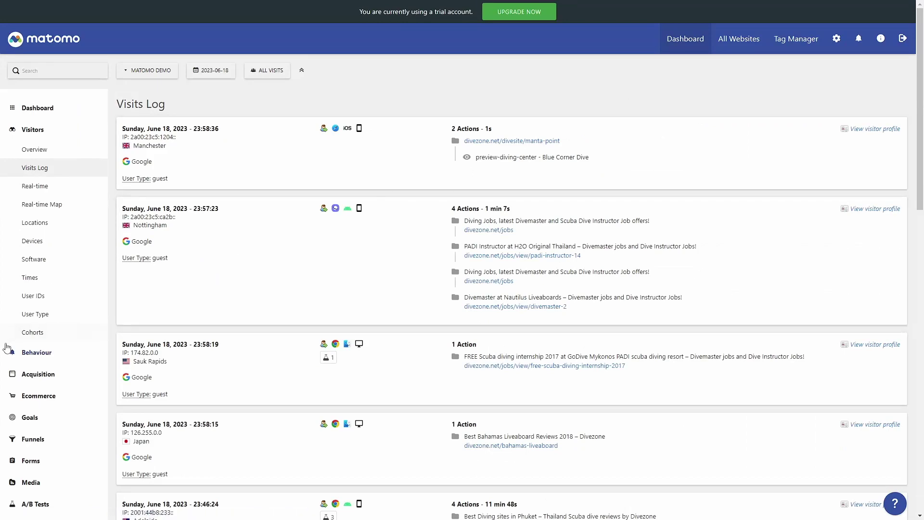
scroll(7, 348, down, 3)
click(38, 229)
scroll(35, 165, up, 2)
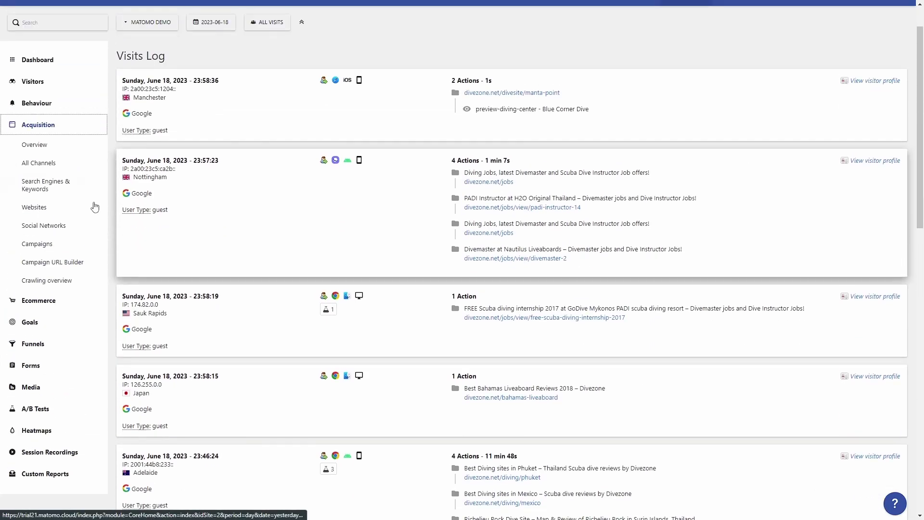
Review the demo site's All Channels referrer report.
click(82, 163)
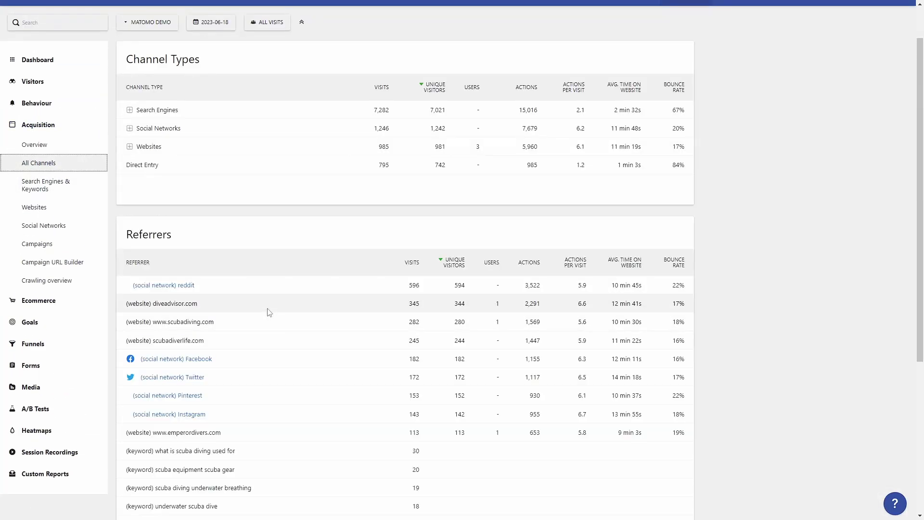
scroll(239, 365, down, 3)
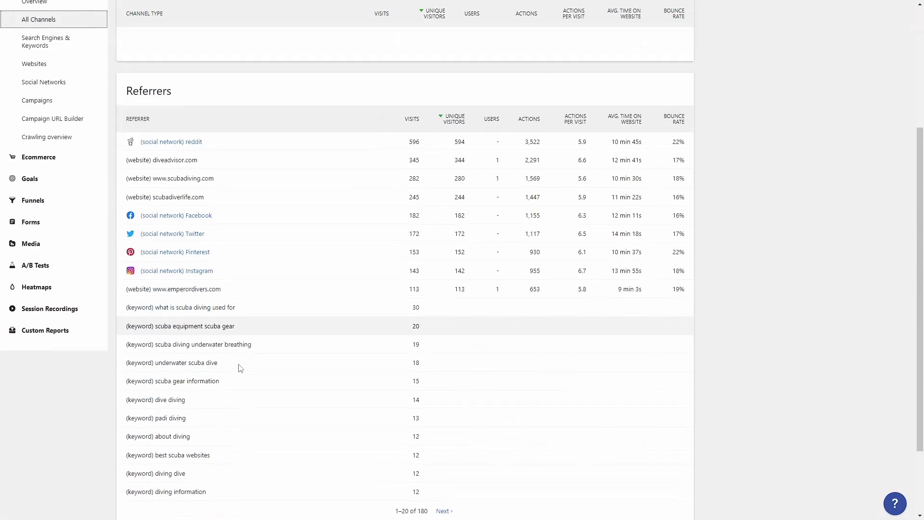
scroll(238, 367, down, 2)
scroll(237, 367, up, 5)
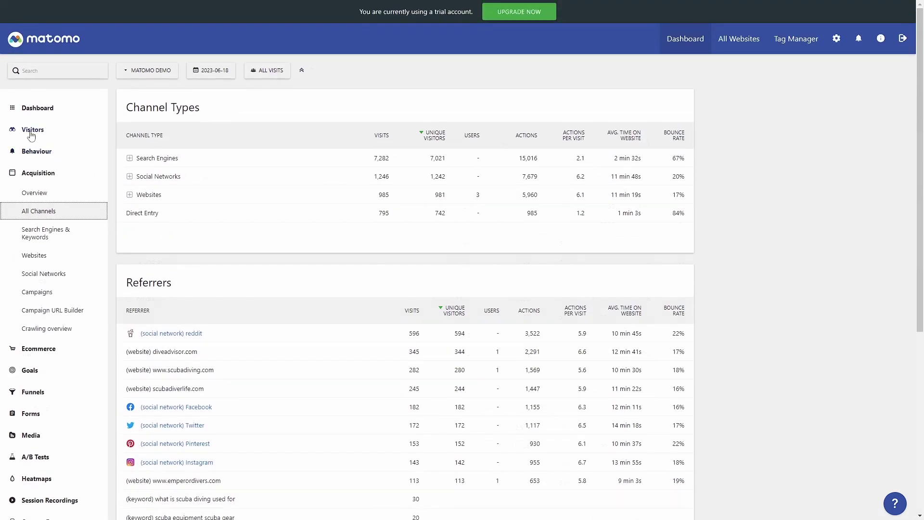
click(32, 130)
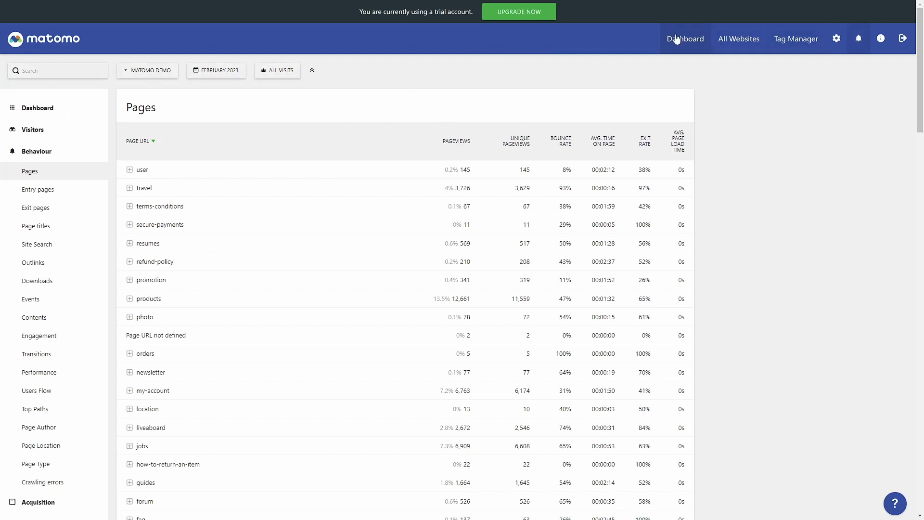
Return to My other cool dashboard, its real-time counter showing 17 visits and 27 actions.
click(116, 70)
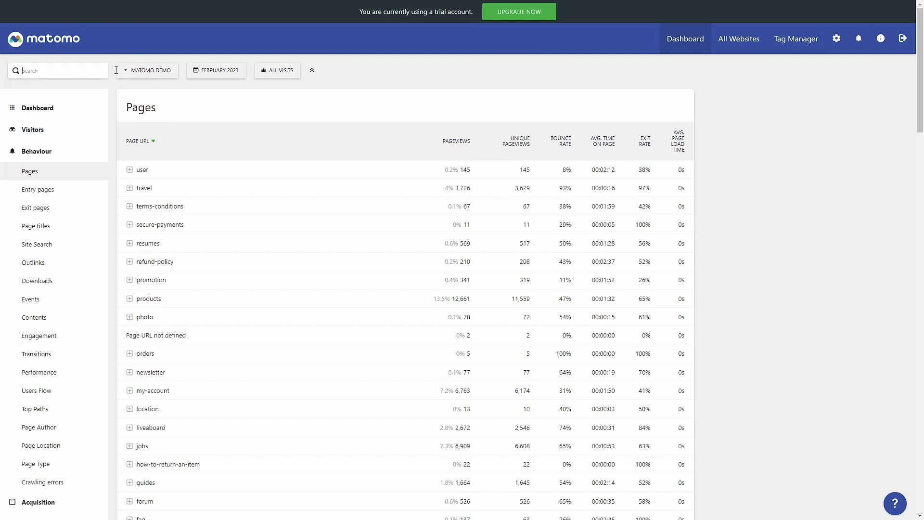
click(39, 109)
click(34, 128)
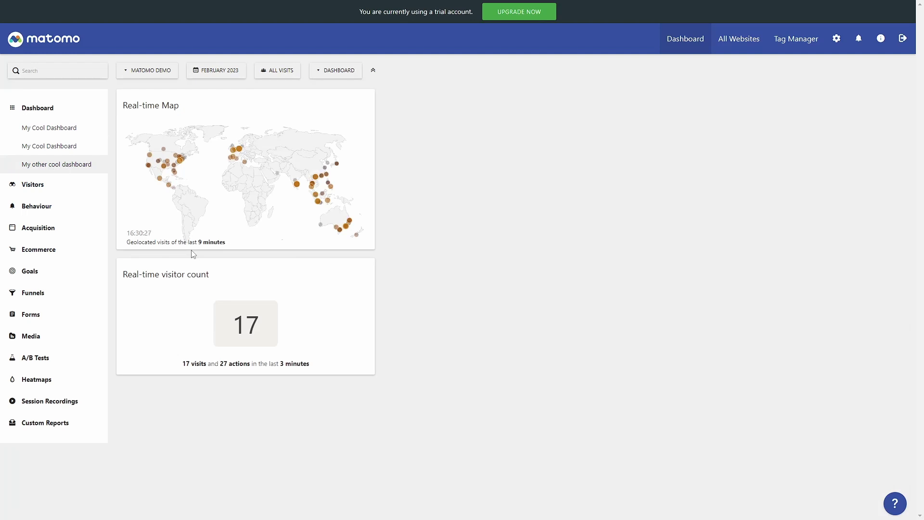
click(34, 185)
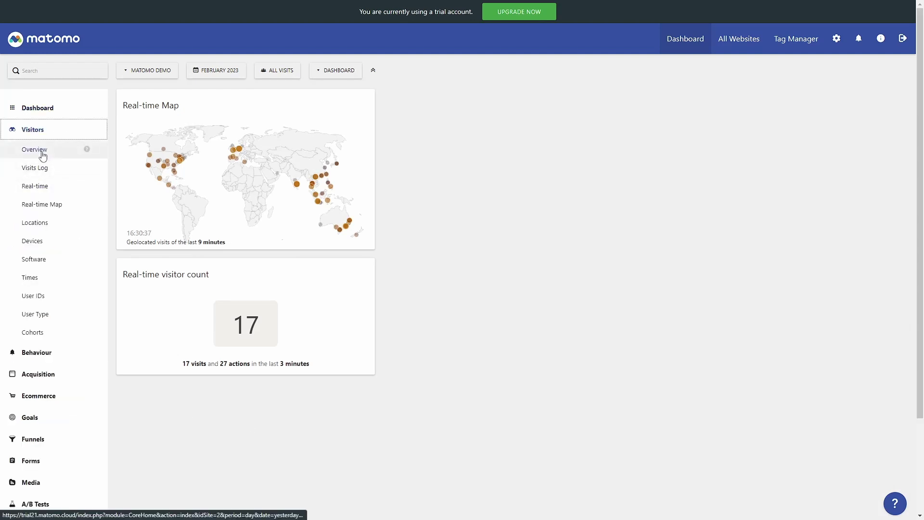